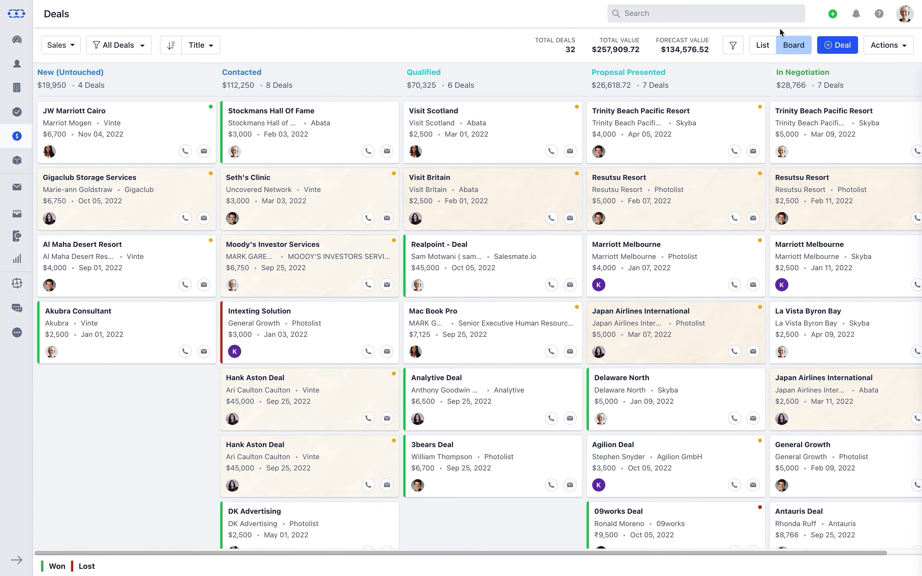
# Show the deals as a table list of 38 deals instead of the pipeline board.
pyautogui.click(770, 45)
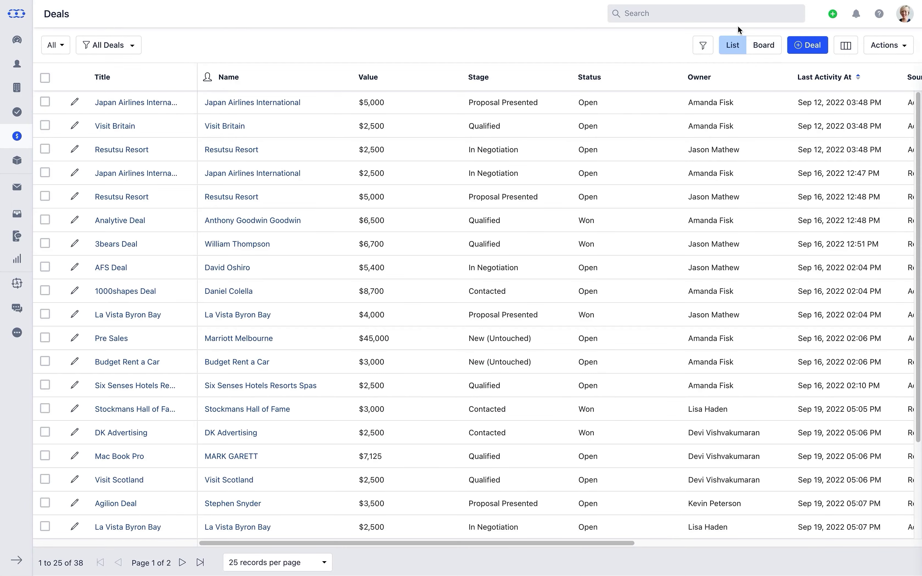
# Show only Sales pipeline deals, then switch back to all pipelines.
pyautogui.click(67, 48)
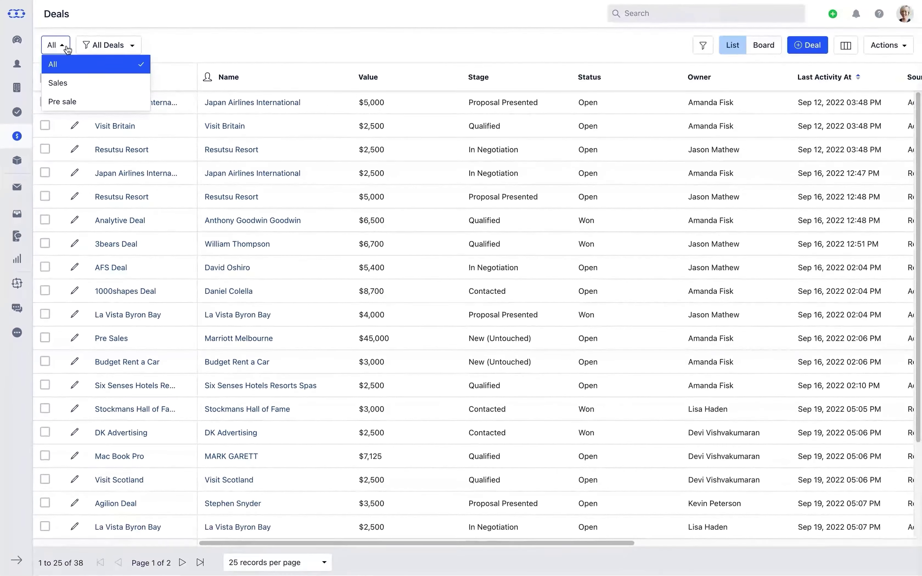
pyautogui.click(81, 82)
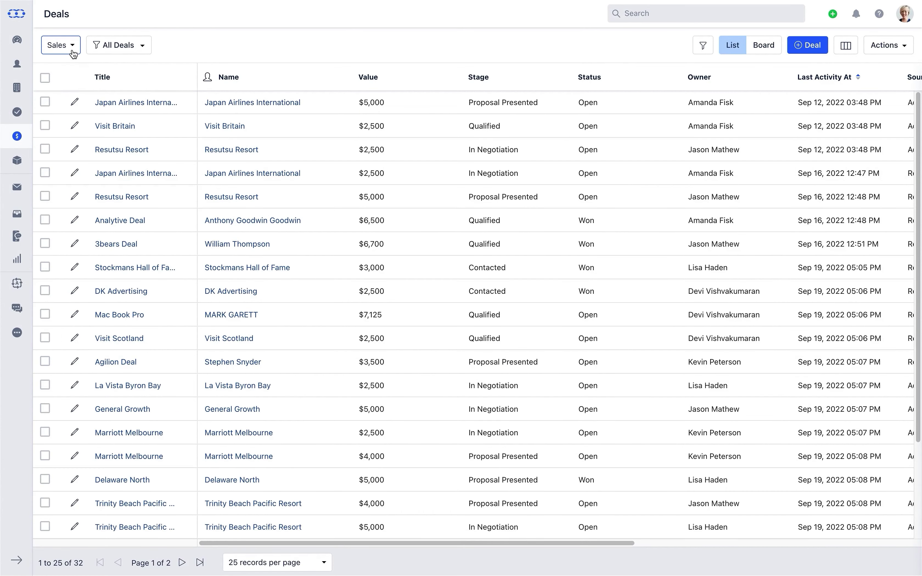
pyautogui.click(71, 51)
pyautogui.click(74, 58)
# Browse the saved deal views list, then bring up the deal Filters panel.
pyautogui.click(91, 50)
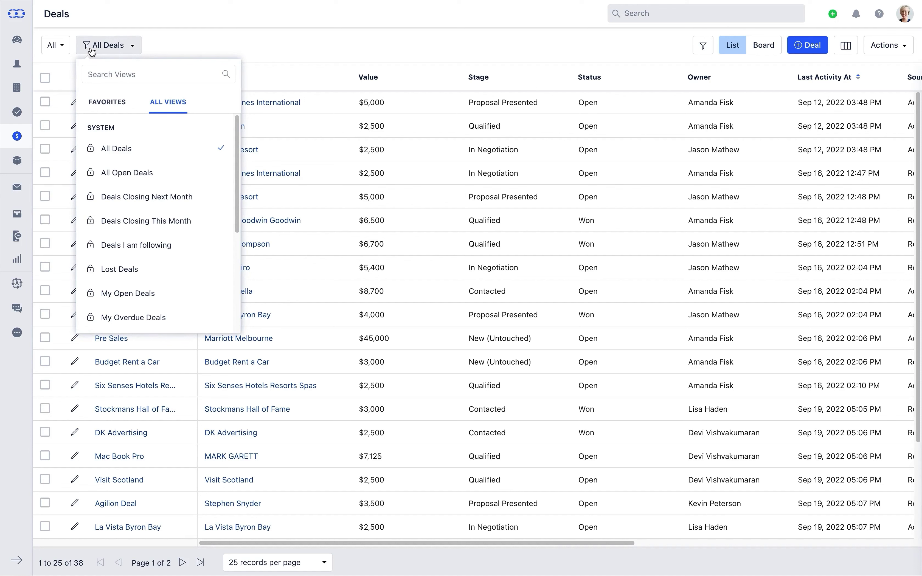
pyautogui.moveTo(238, 128); pyautogui.dragTo(243, 226)
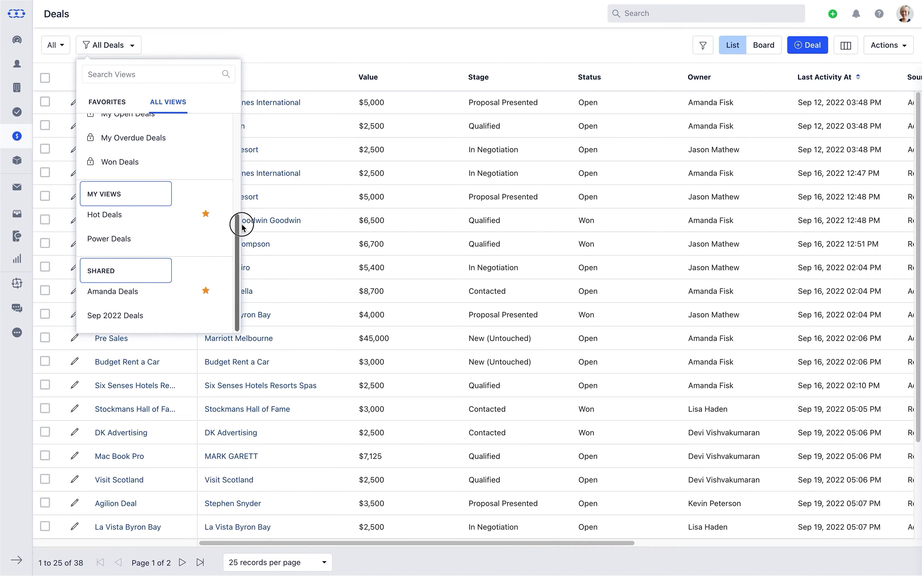
pyautogui.click(289, 56)
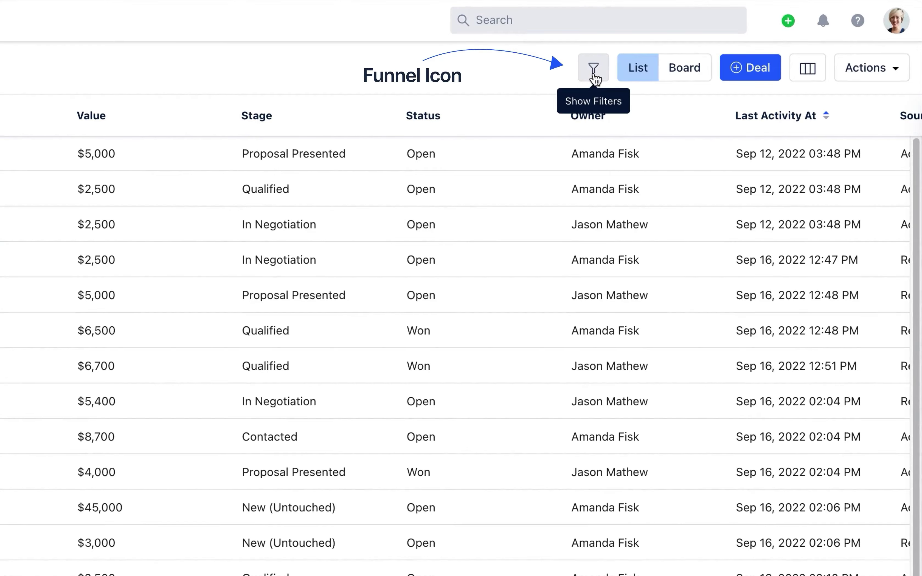
pyautogui.click(594, 70)
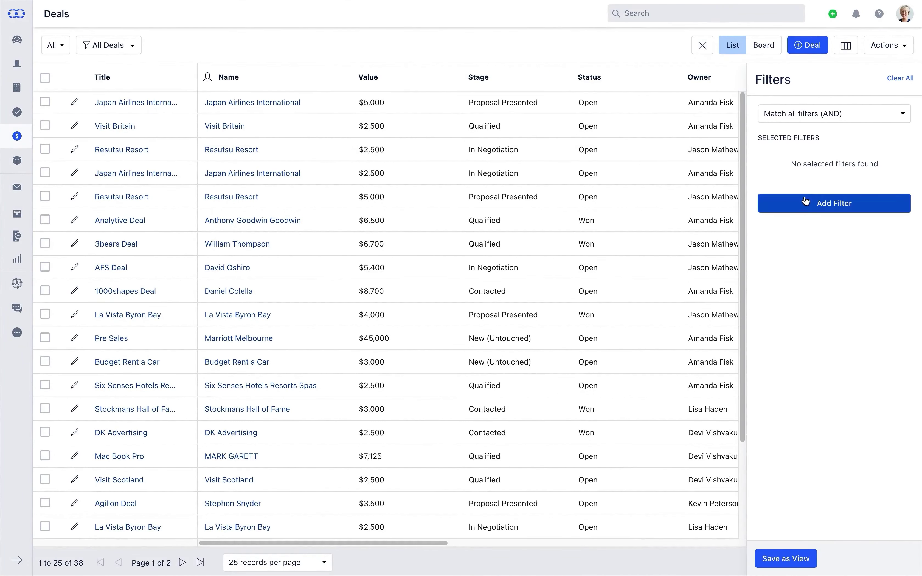
# Add a filter condition Source equals Referrals.
pyautogui.click(807, 203)
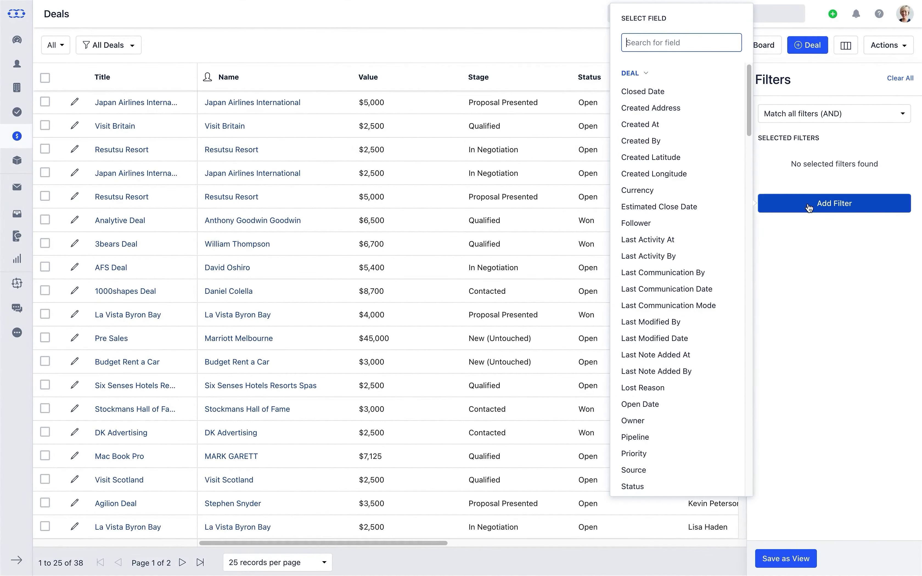
pyautogui.write('sou')
pyautogui.click(694, 95)
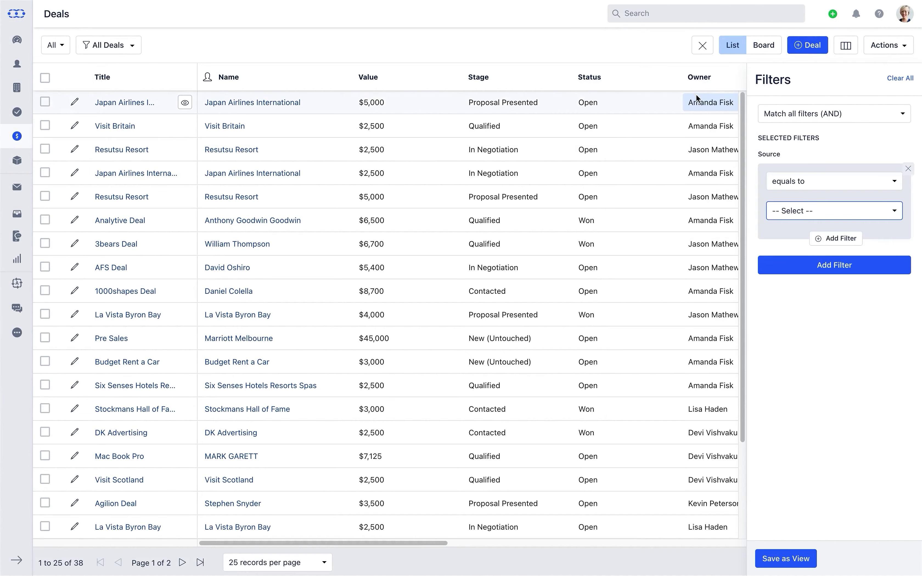
pyautogui.click(777, 213)
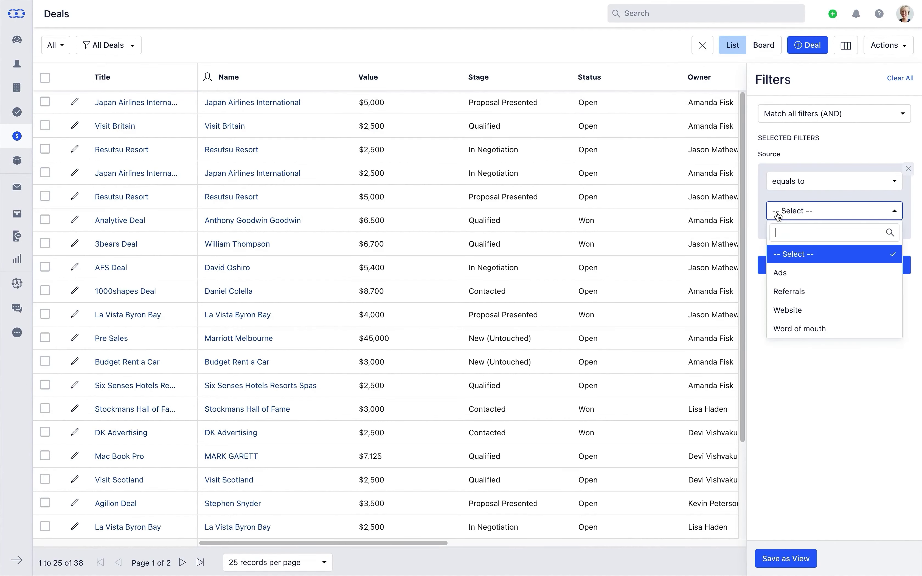
pyautogui.click(798, 288)
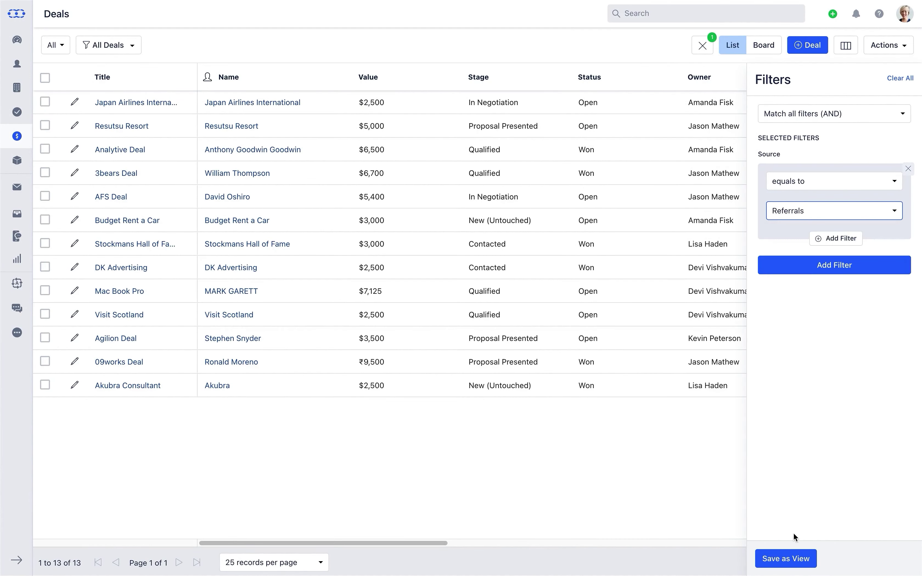
# Save the current filter as a view named 'Referral Leads'.
pyautogui.click(788, 556)
pyautogui.click(510, 67)
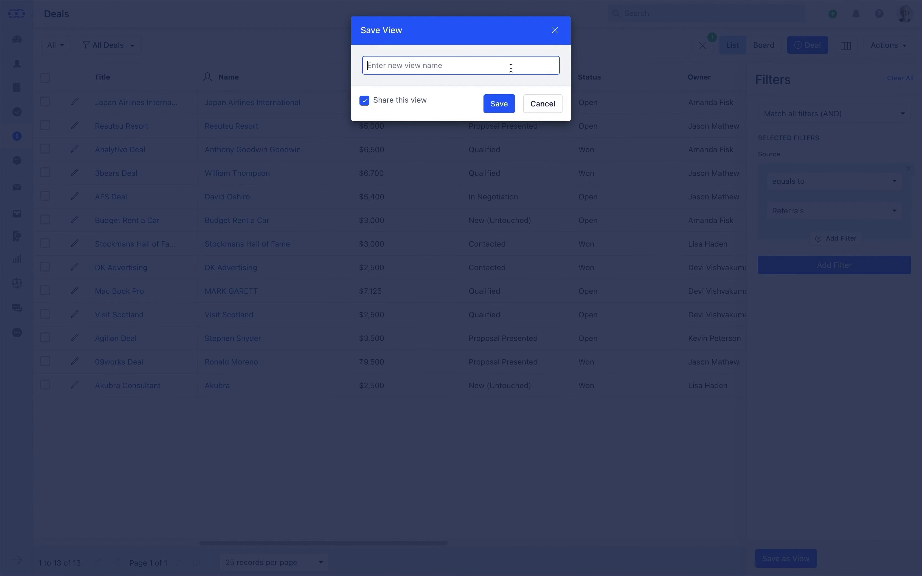
pyautogui.write('Referral Leads')
pyautogui.click(488, 105)
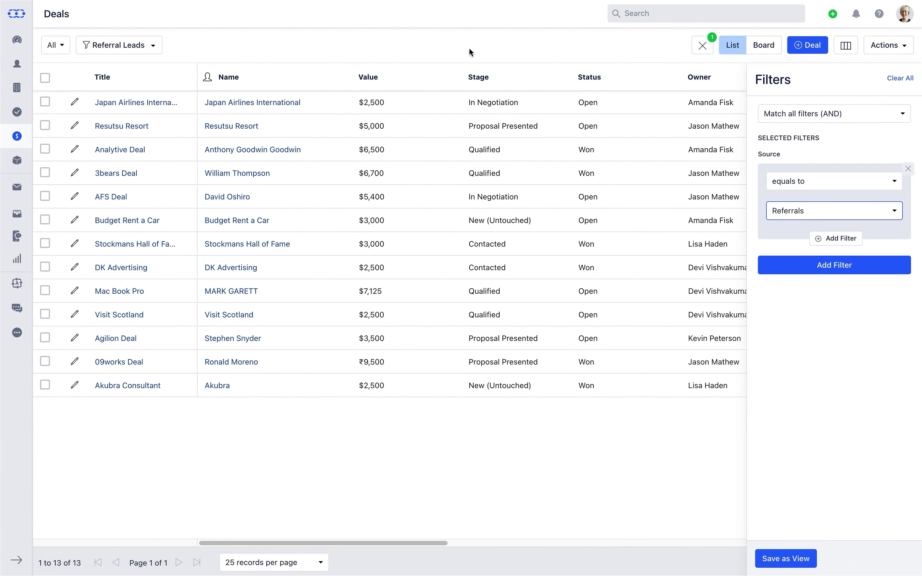
# Star Referral Leads as a favorite view and list only favorite views.
pyautogui.click(150, 45)
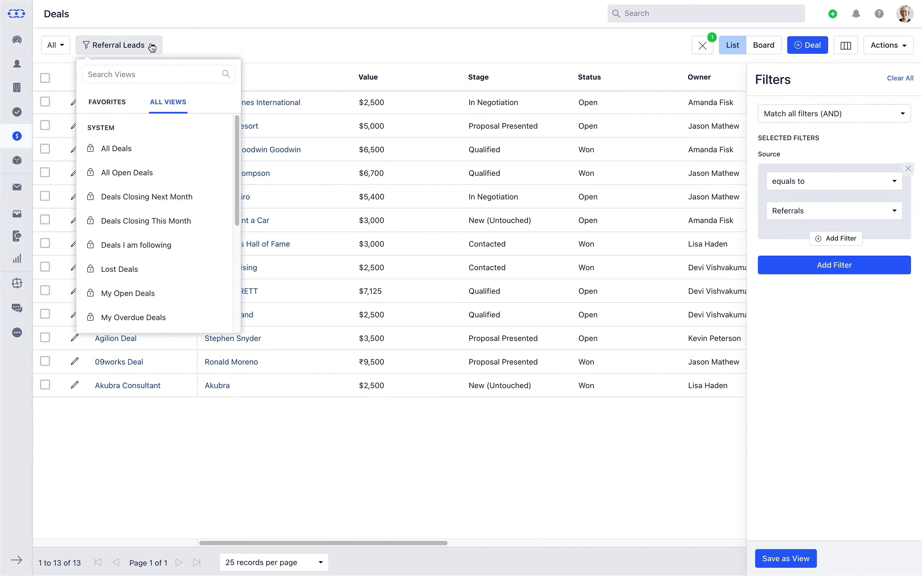
pyautogui.moveTo(237, 149); pyautogui.dragTo(237, 248)
pyautogui.click(209, 242)
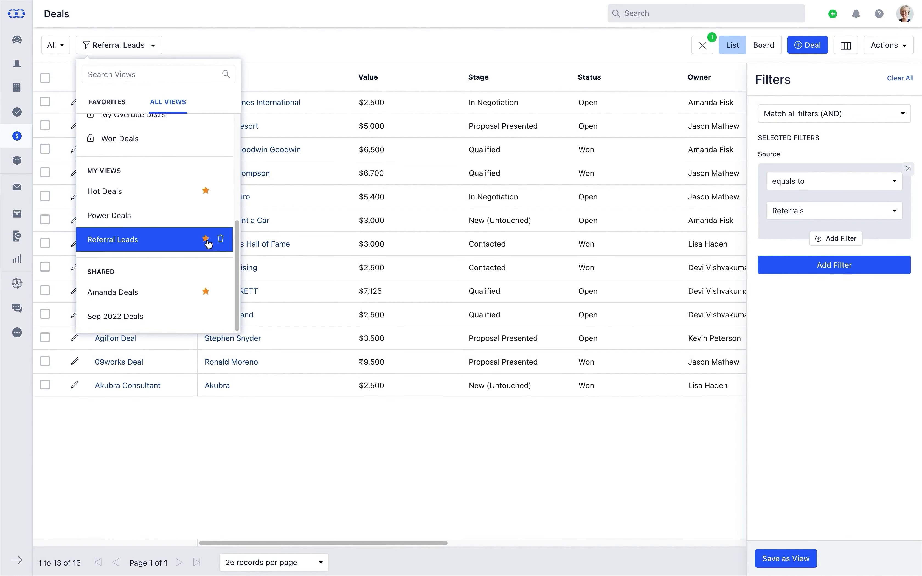
pyautogui.click(114, 100)
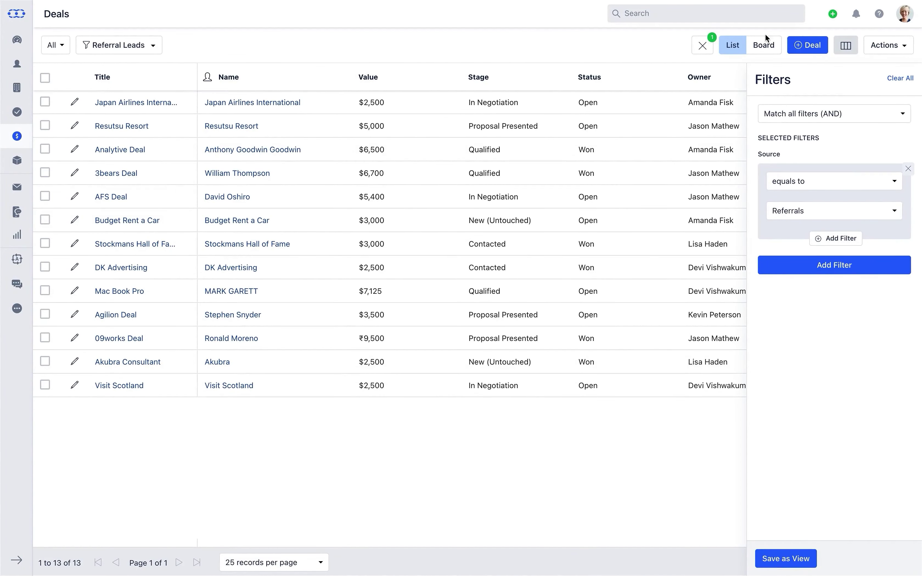
pyautogui.click(804, 46)
# Title the new deal 'Moody's Investor Services', pick its contact and enter value 4000.
pyautogui.write("Moody's Investor Services")
pyautogui.press('Tab')
pyautogui.write('aldin')
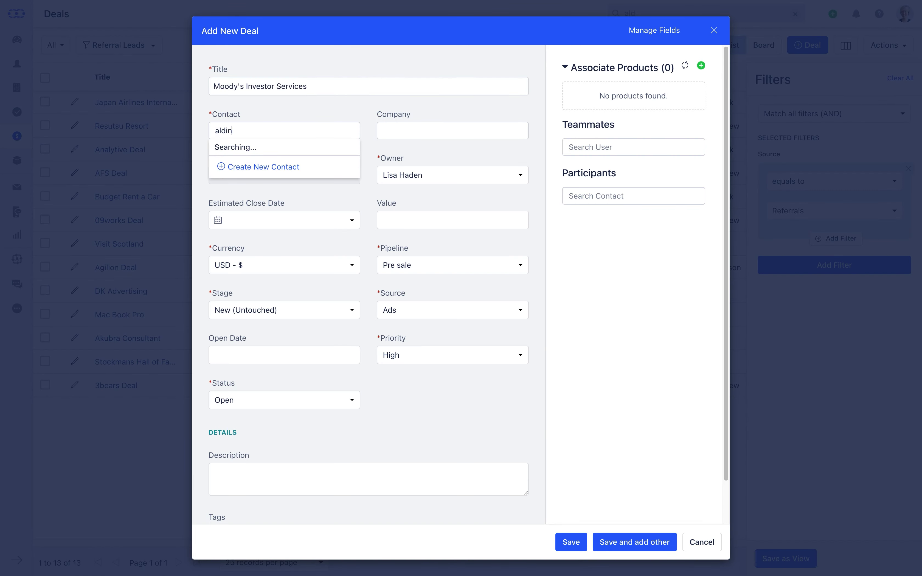
pyautogui.press('Return')
pyautogui.click(452, 221)
pyautogui.write('4000')
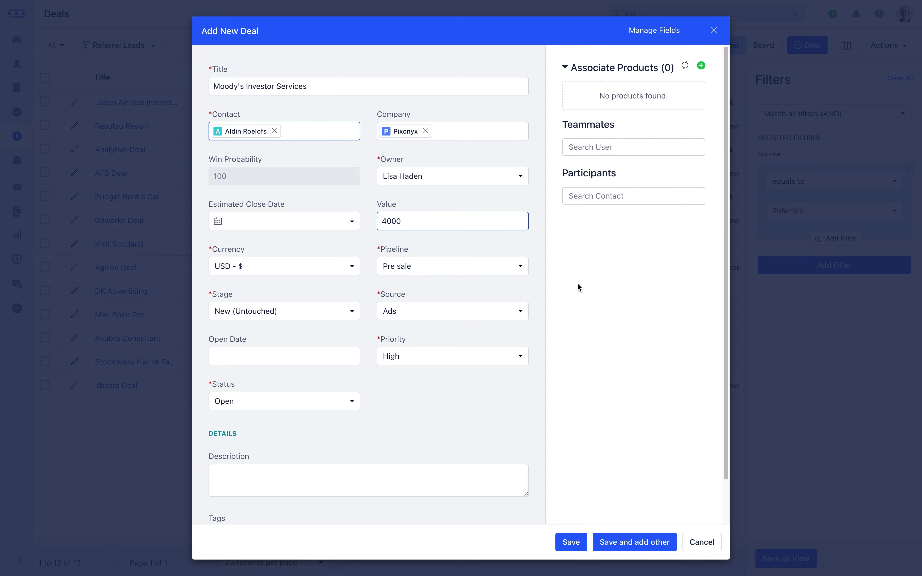
# Add iPhone 14 at a 20% discount and set the deal value from products.
pyautogui.click(702, 67)
pyautogui.write('iPhon')
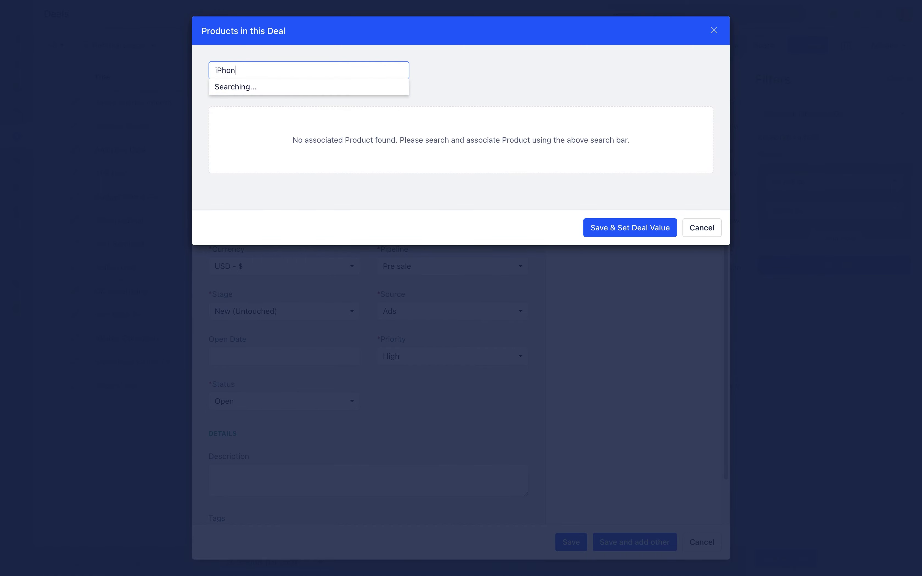
pyautogui.write('e')
pyautogui.press('Return')
pyautogui.click(486, 138)
pyautogui.press('BackSpace')
pyautogui.write('20')
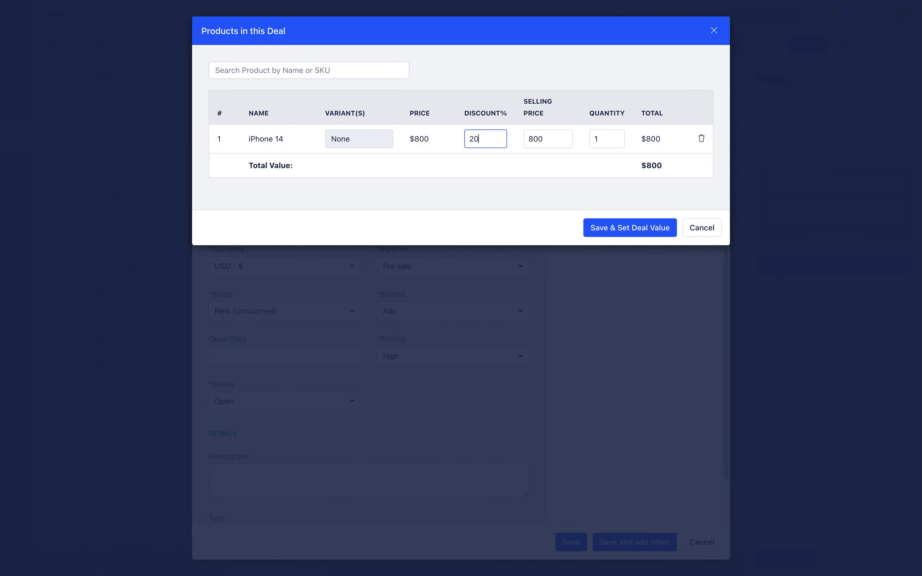
pyautogui.click(600, 228)
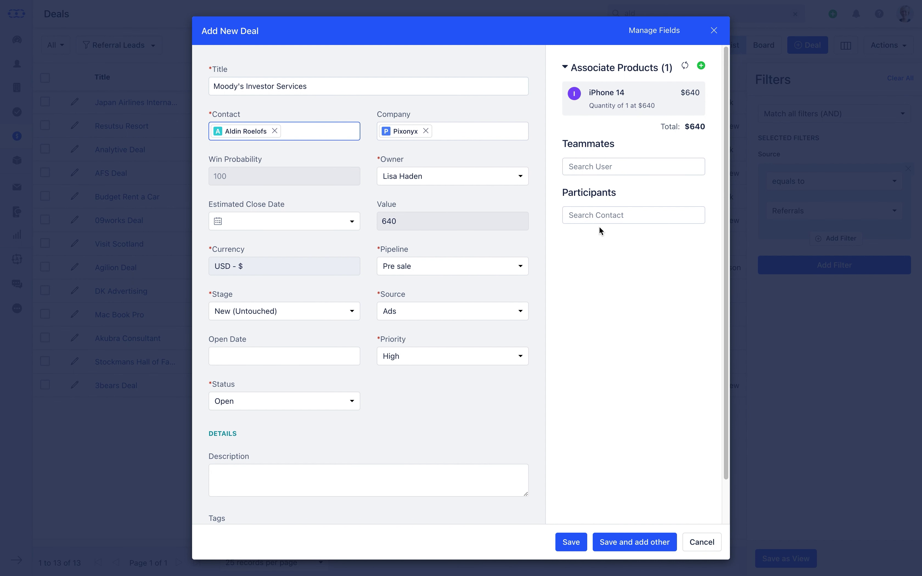
# Add a teammate user and a participant contact to the deal.
pyautogui.click(602, 166)
pyautogui.write('amanda')
pyautogui.click(617, 184)
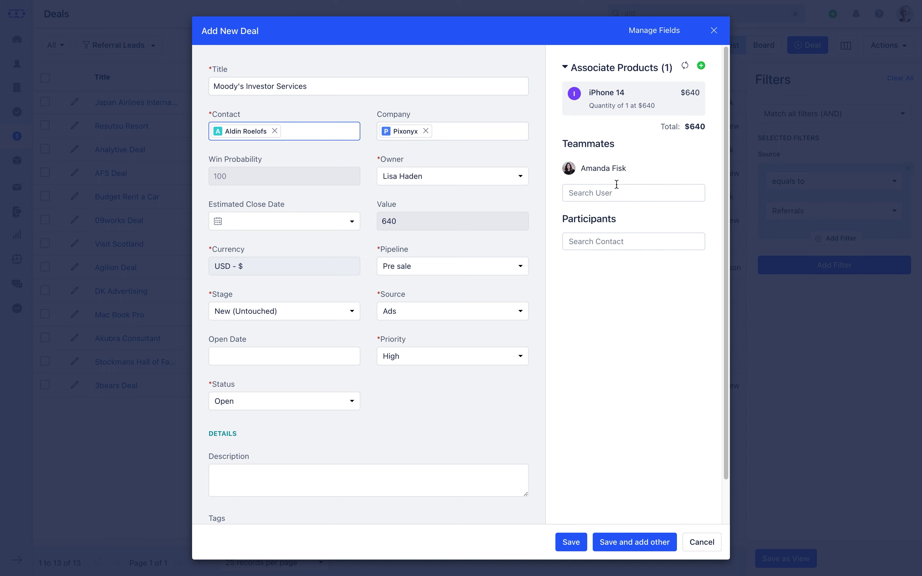
pyautogui.click(611, 241)
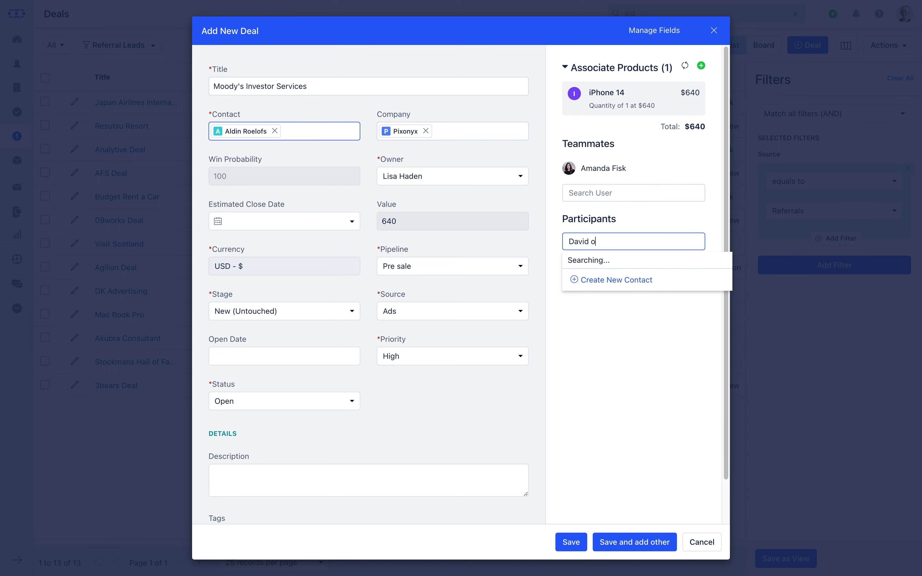
pyautogui.click(609, 263)
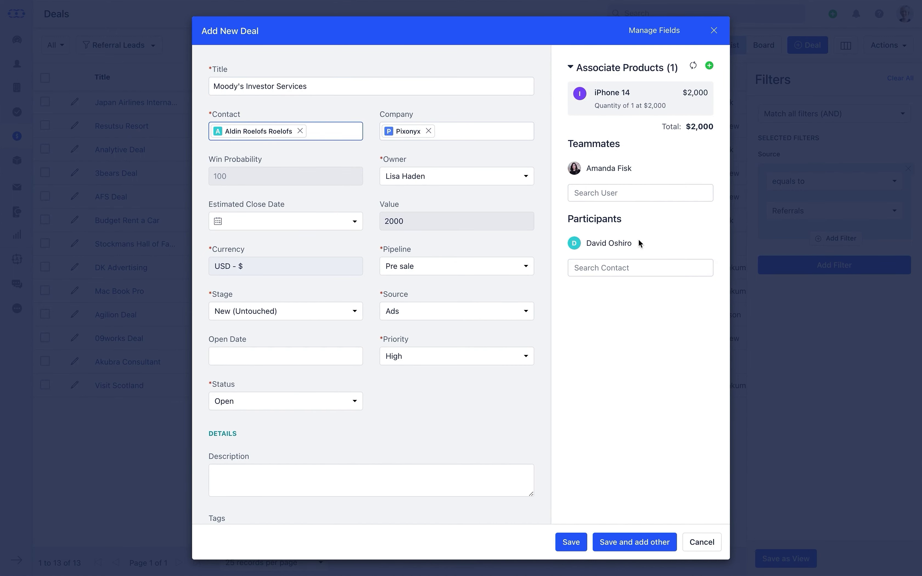
pyautogui.click(655, 34)
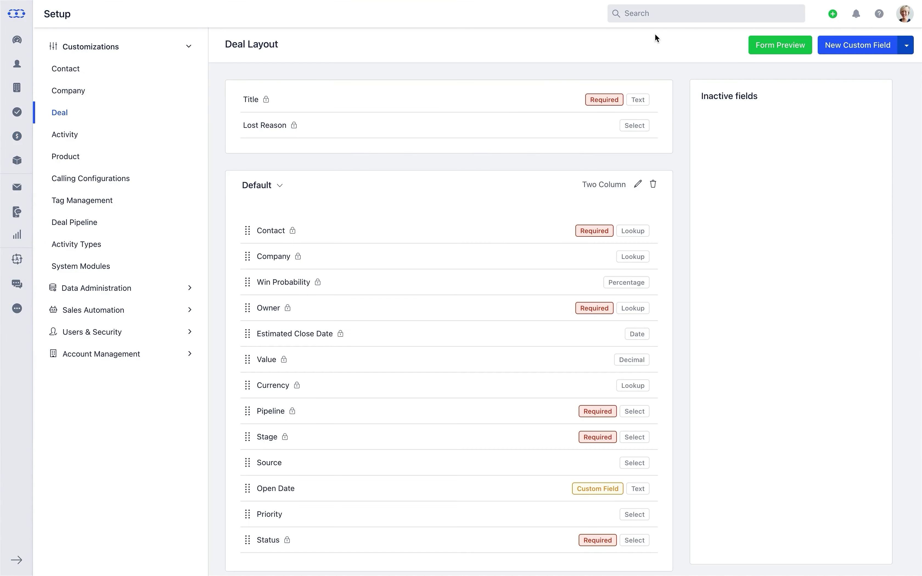
# Look over the custom field types and Source field settings, then save the Moody's deal.
pyautogui.click(836, 46)
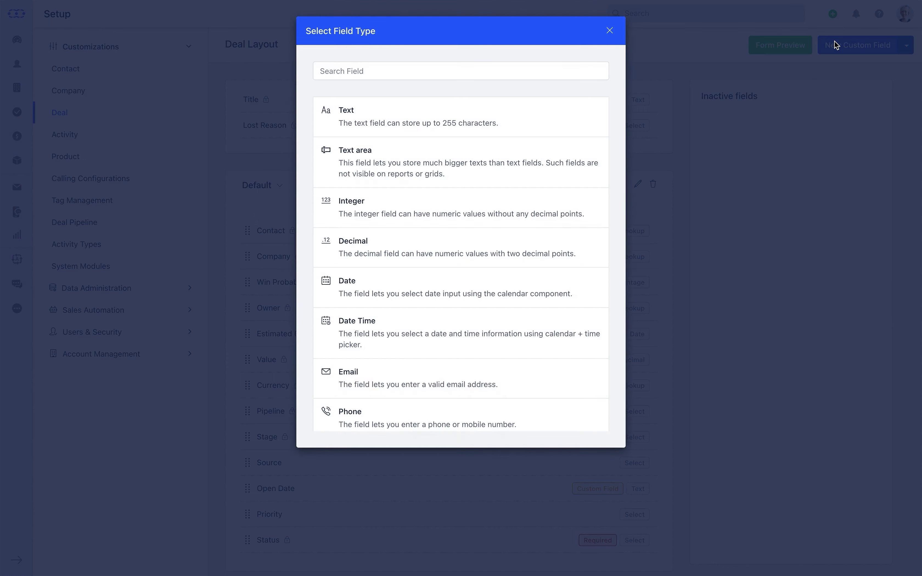
pyautogui.click(611, 32)
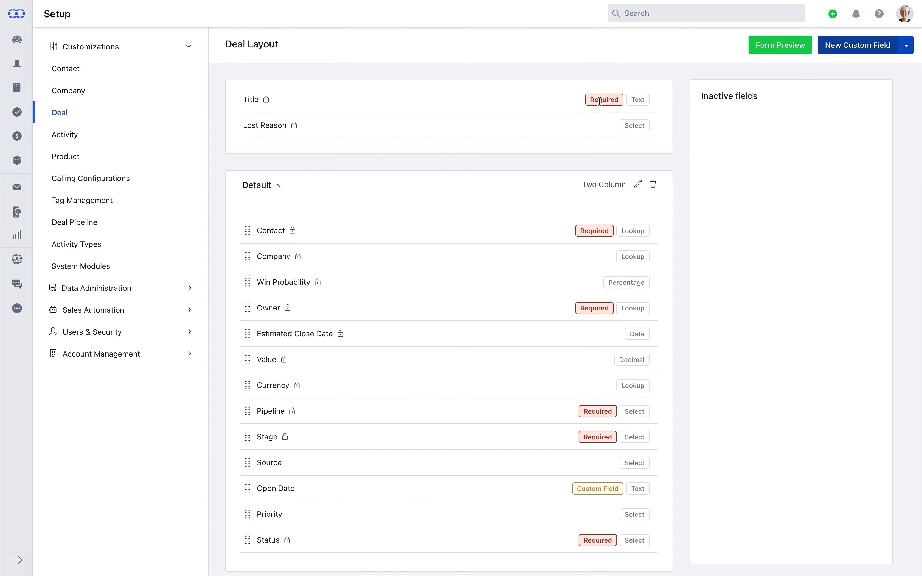
pyautogui.click(629, 467)
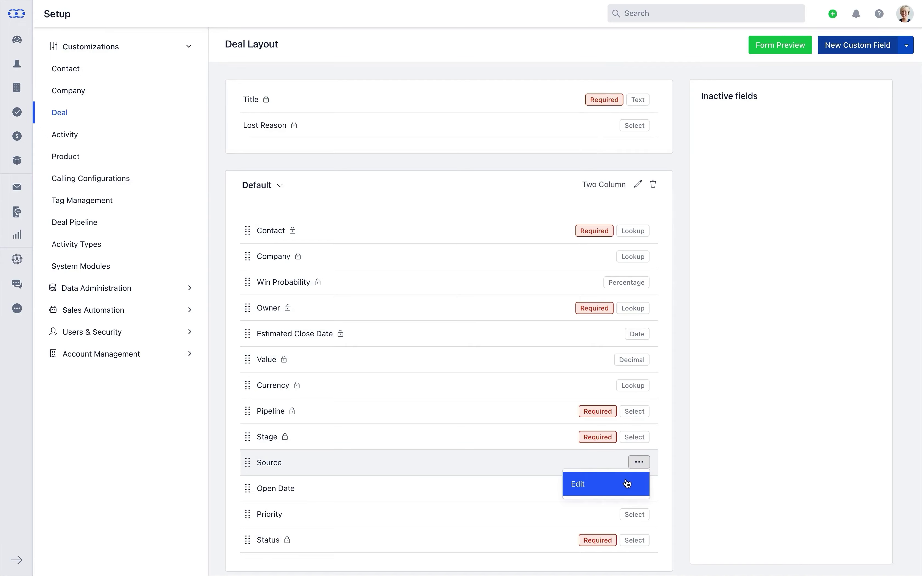
pyautogui.click(627, 484)
pyautogui.click(580, 546)
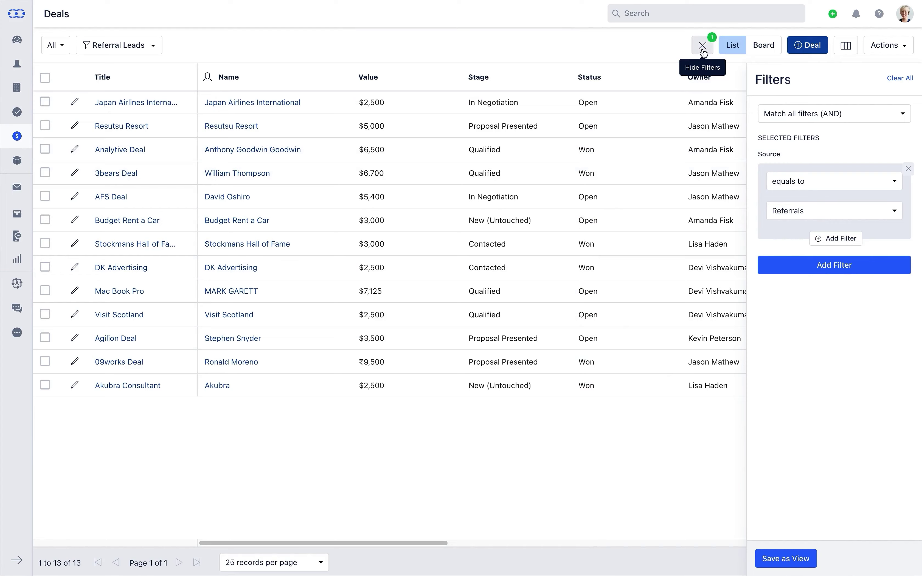
# Close the filters panel and browse contact and company fields in the column settings.
pyautogui.click(703, 47)
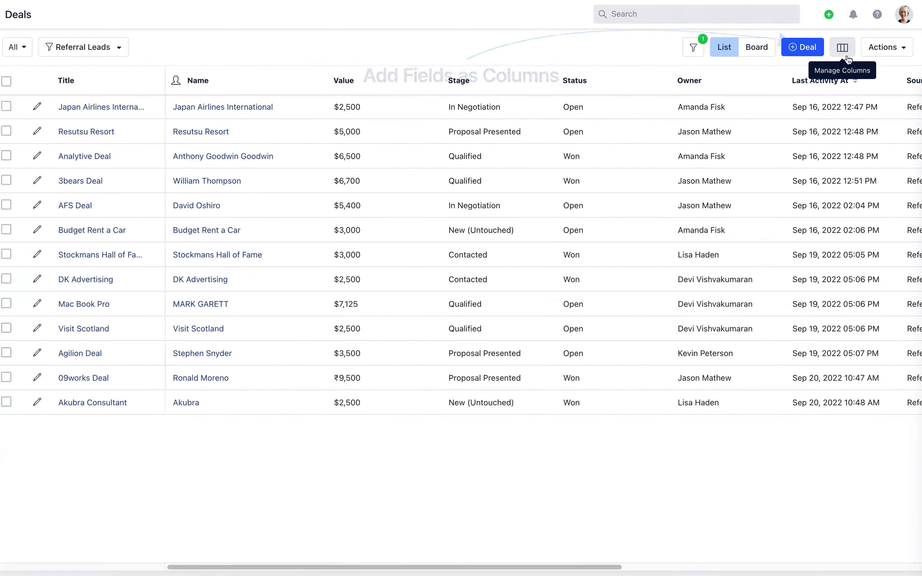
pyautogui.click(808, 70)
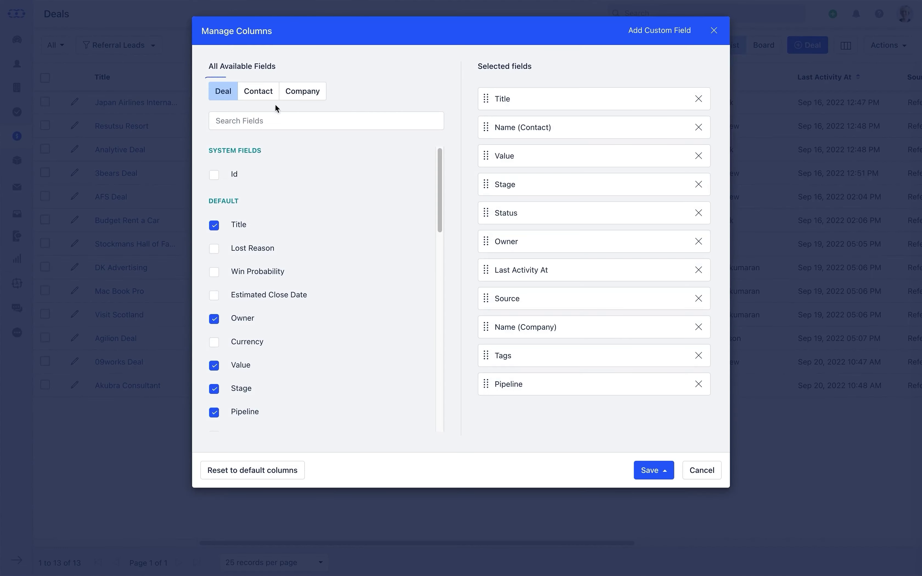
pyautogui.click(256, 92)
pyautogui.click(295, 96)
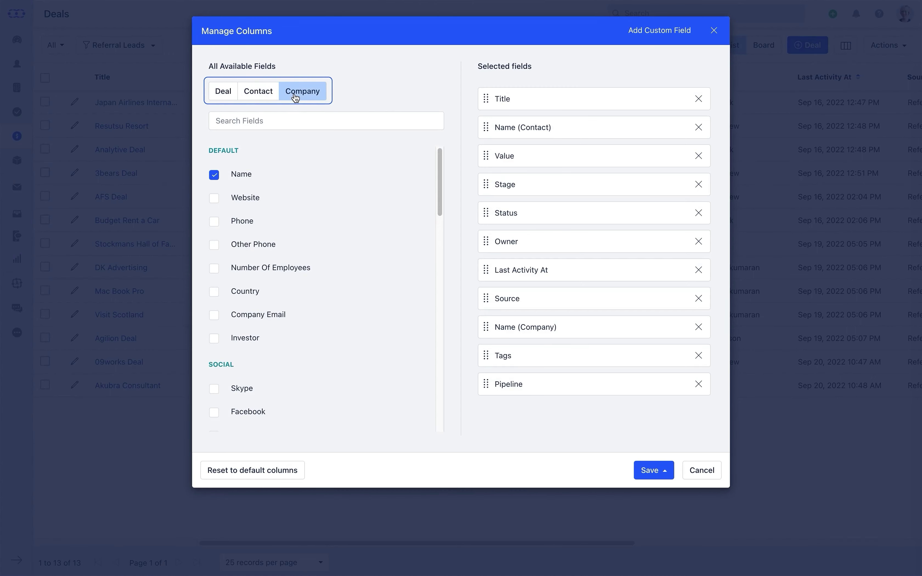
pyautogui.click(225, 93)
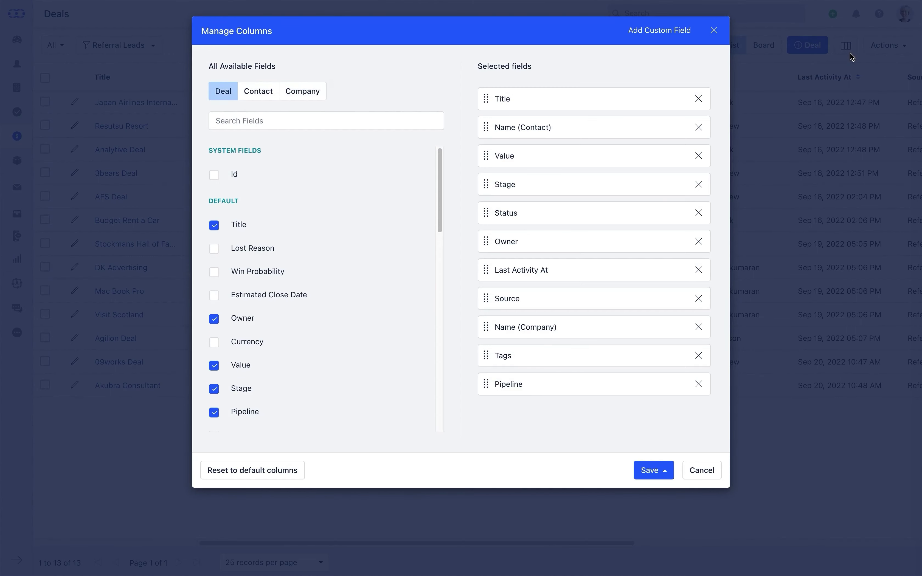
# Add Lost Reason and Win Probability columns, remove Name (Company) and Tags, move Win Probability above Source.
pyautogui.click(215, 249)
pyautogui.click(215, 273)
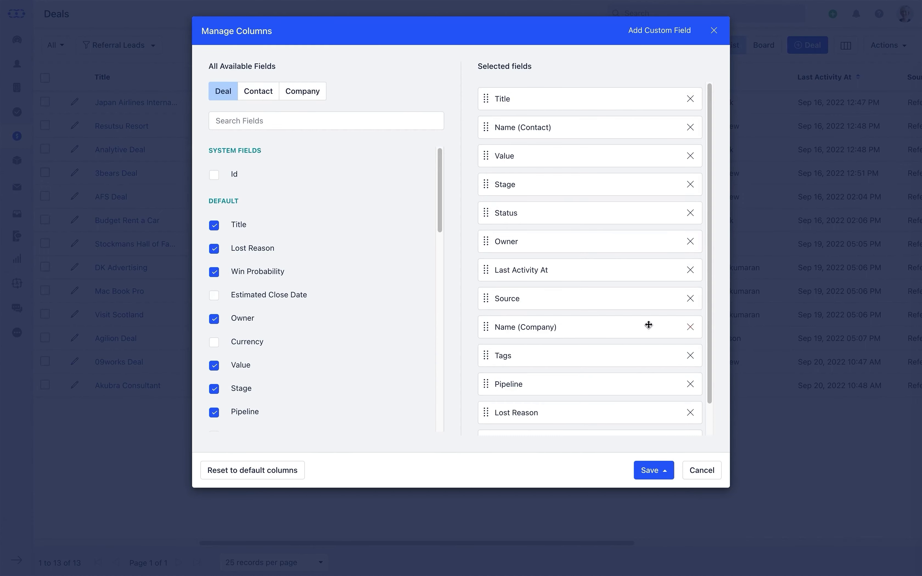
pyautogui.click(691, 328)
pyautogui.click(691, 327)
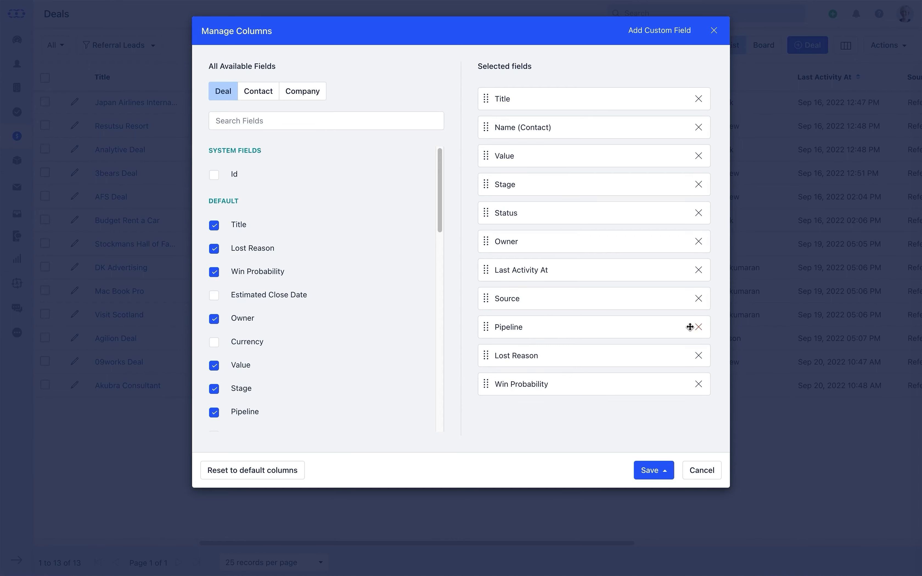
pyautogui.moveTo(632, 386); pyautogui.dragTo(624, 297)
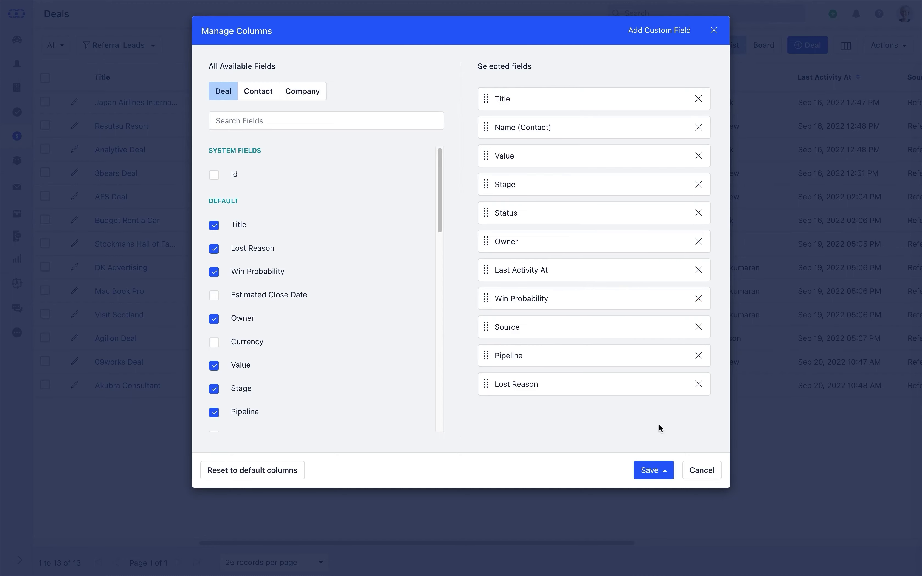
pyautogui.click(669, 473)
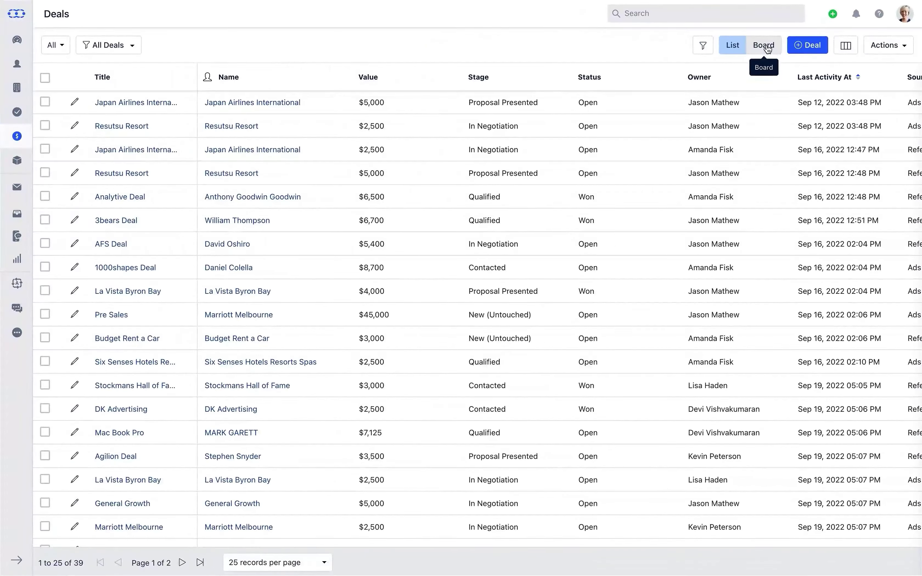
# Switch to the stage board and sort the Sales pipeline deals by Title.
pyautogui.click(687, 70)
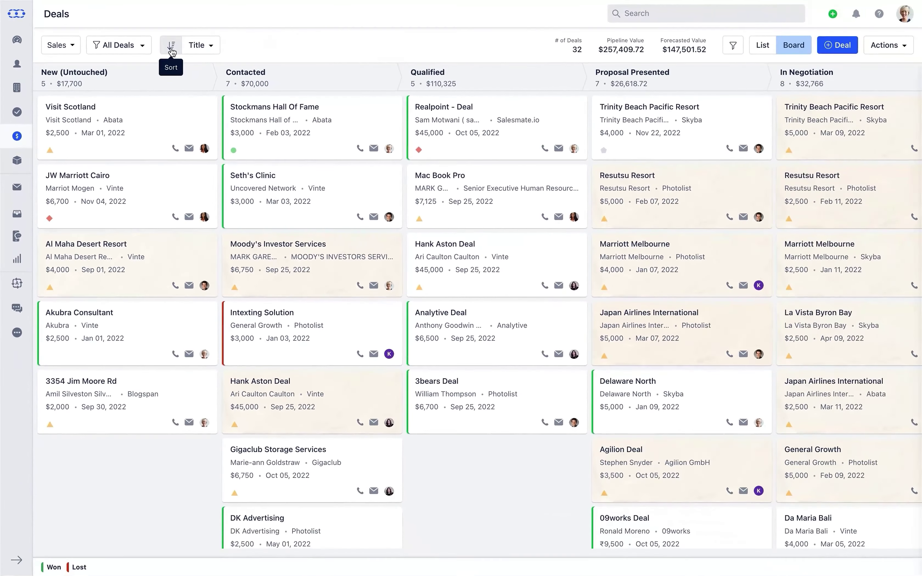
pyautogui.click(258, 75)
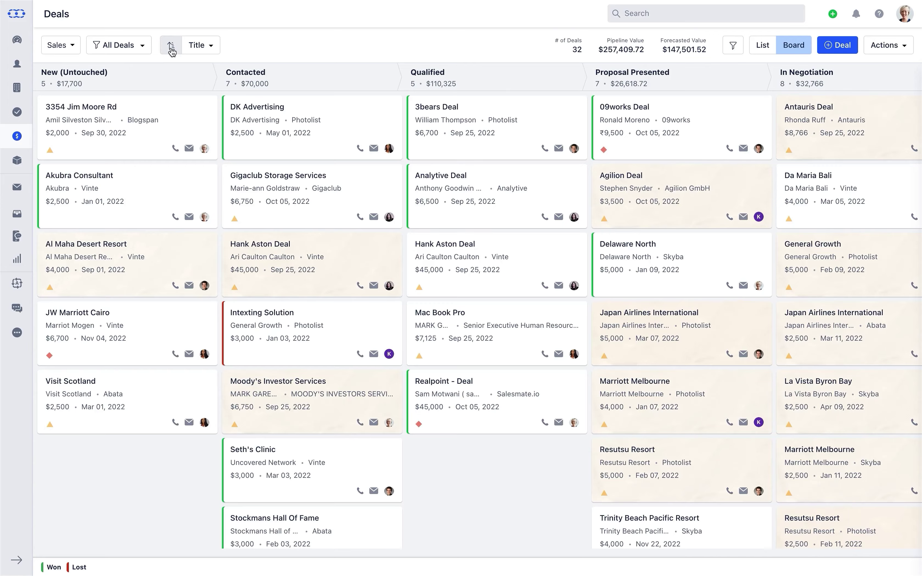
pyautogui.click(172, 46)
pyautogui.click(206, 45)
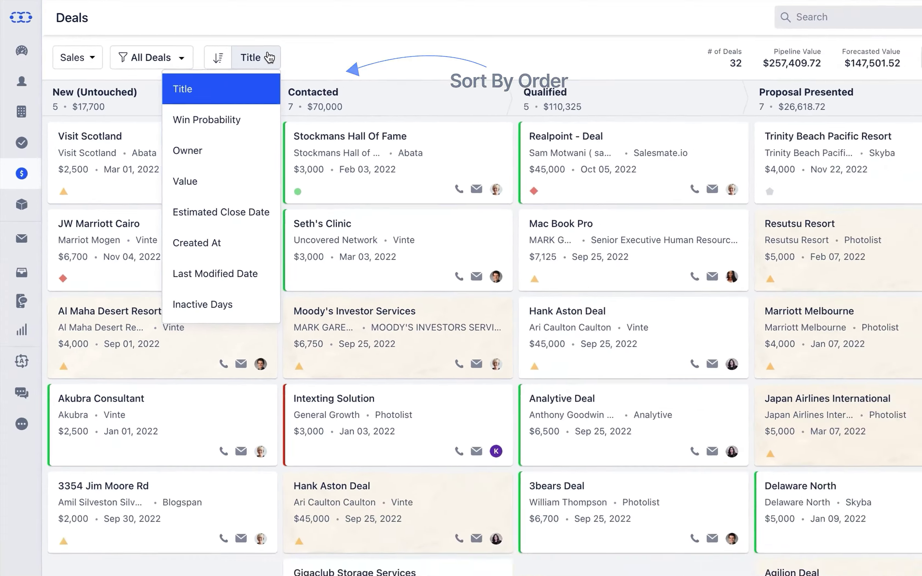
pyautogui.click(442, 49)
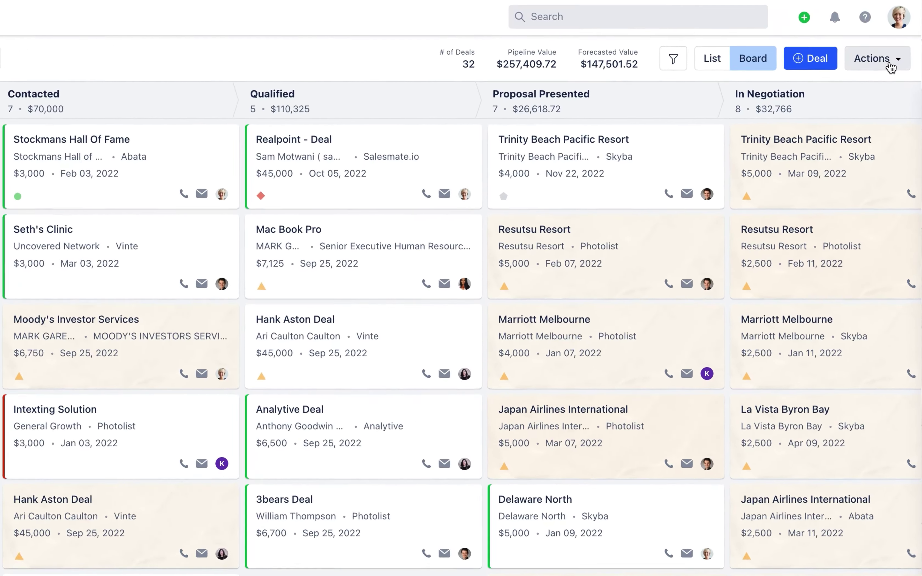
# Add the company field Number Of Employees to the deal card.
pyautogui.click(899, 48)
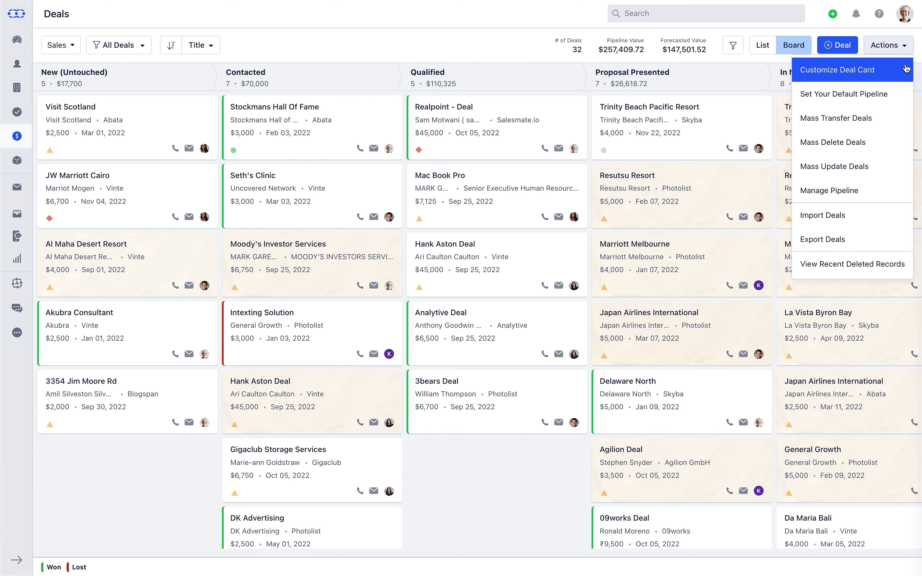
pyautogui.click(906, 69)
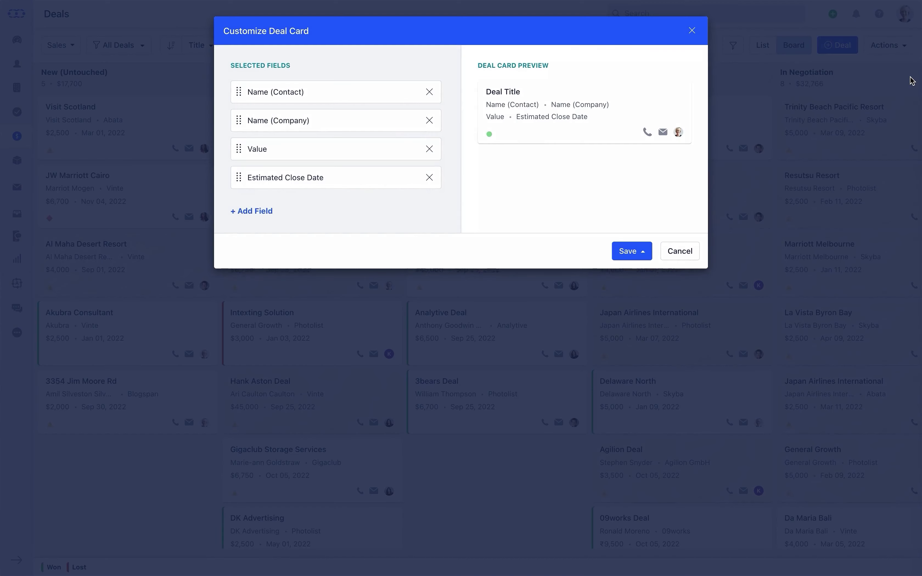
pyautogui.click(258, 211)
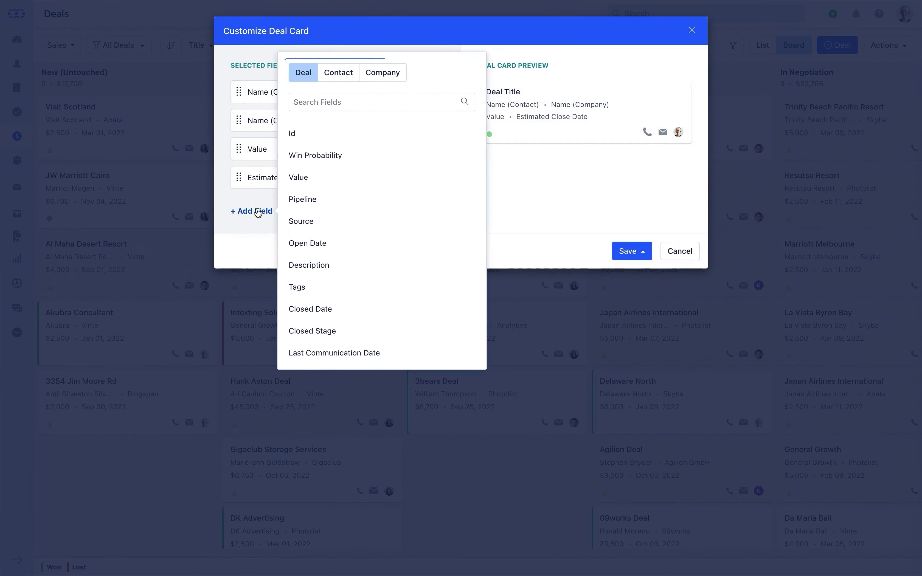
pyautogui.click(341, 71)
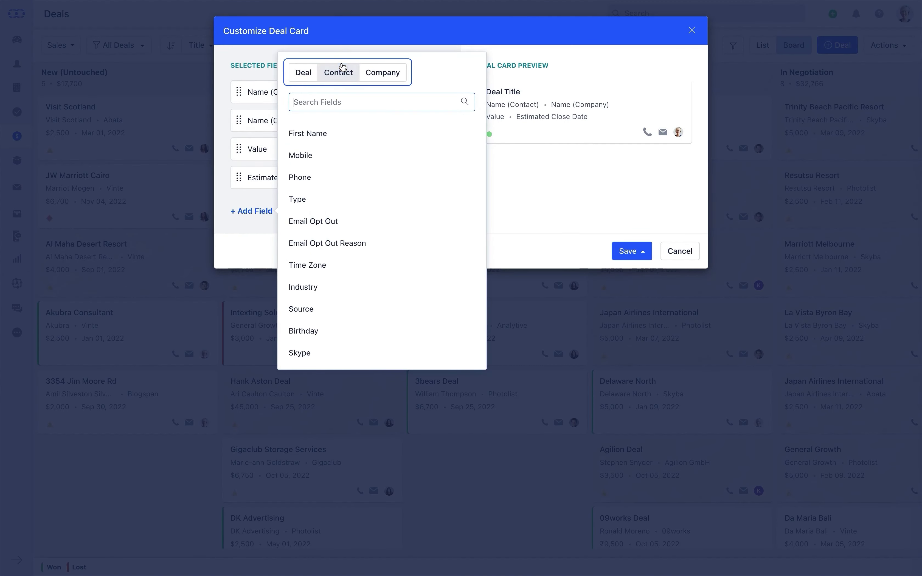
pyautogui.click(398, 67)
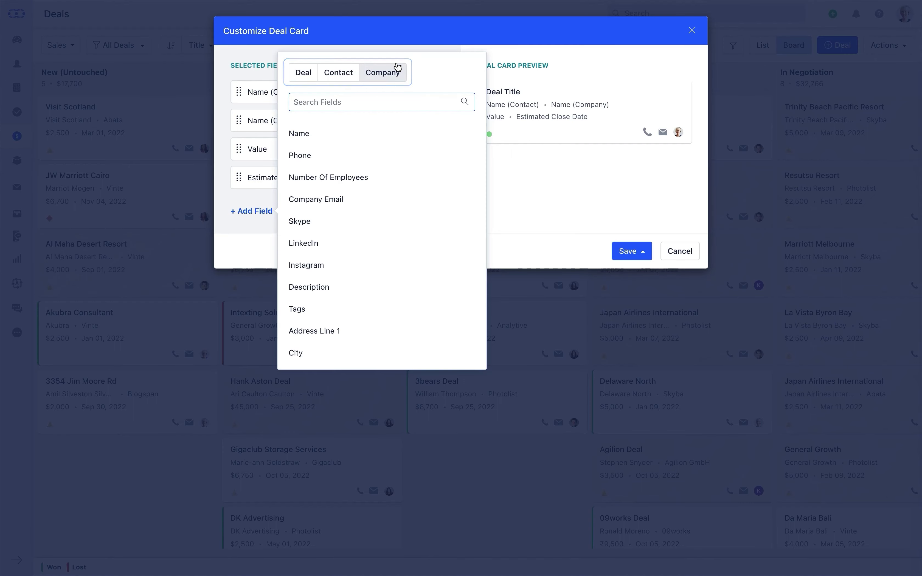
pyautogui.click(385, 185)
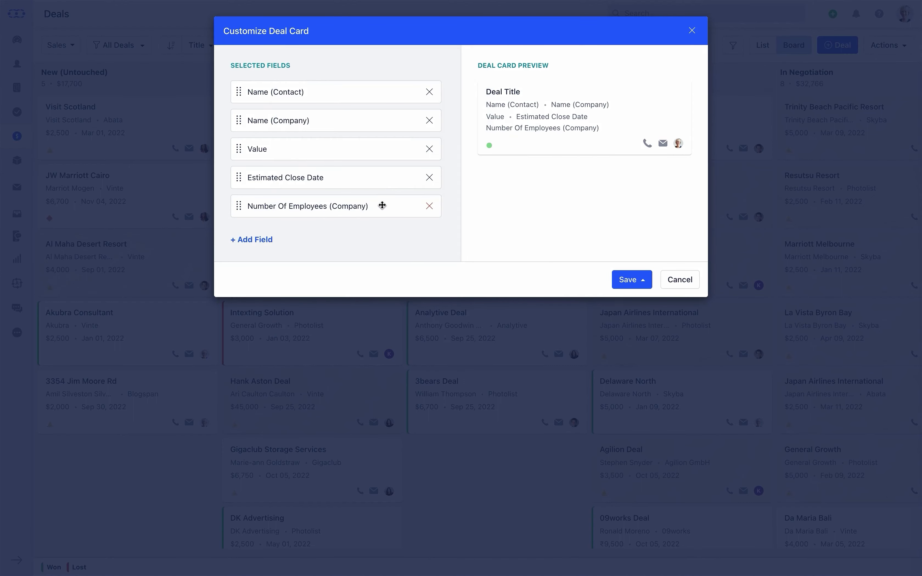
# Reposition, then remove Number Of Employees, and save the card for all pipelines.
pyautogui.moveTo(382, 206); pyautogui.dragTo(384, 166)
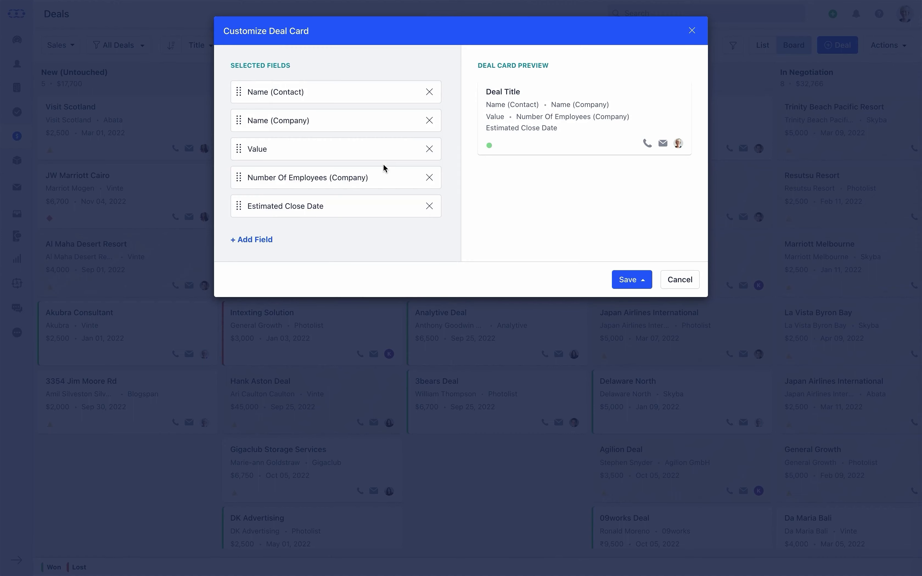
pyautogui.click(430, 177)
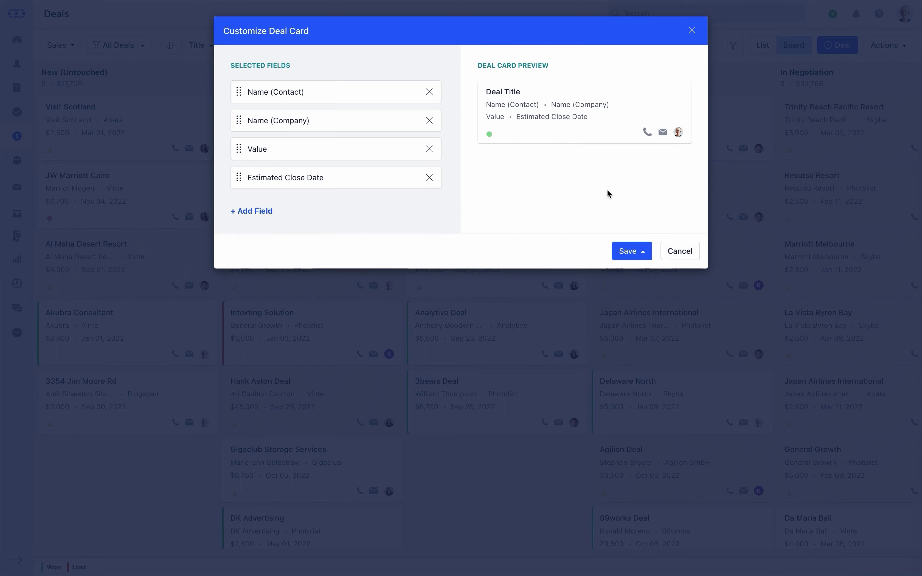
pyautogui.click(643, 254)
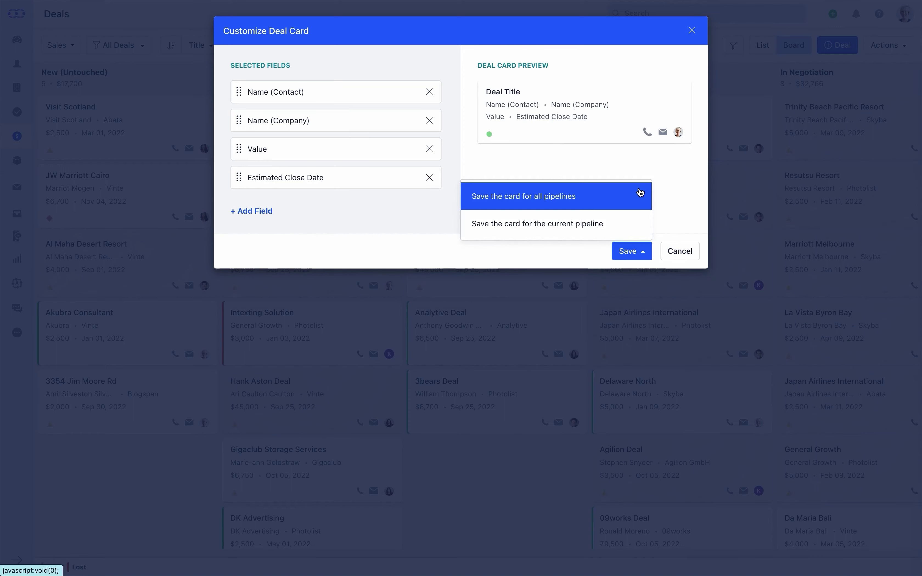
pyautogui.click(633, 229)
pyautogui.click(908, 49)
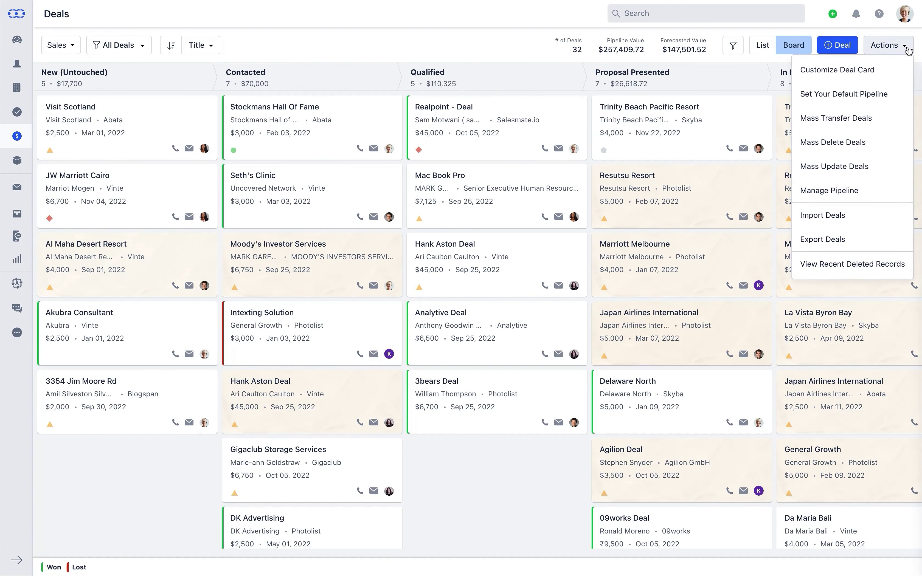
# Make Pre sale the default pipeline.
pyautogui.click(902, 98)
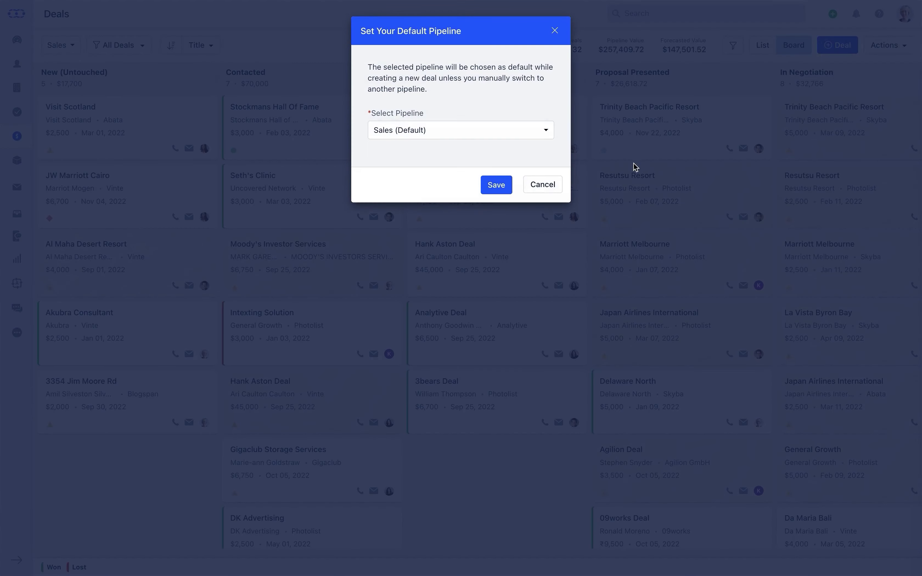
pyautogui.click(546, 137)
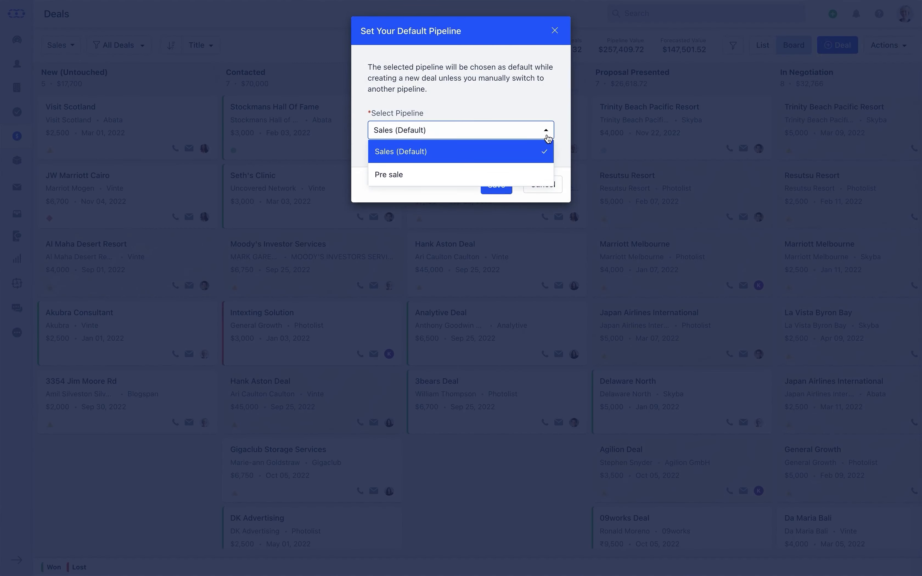
pyautogui.click(543, 174)
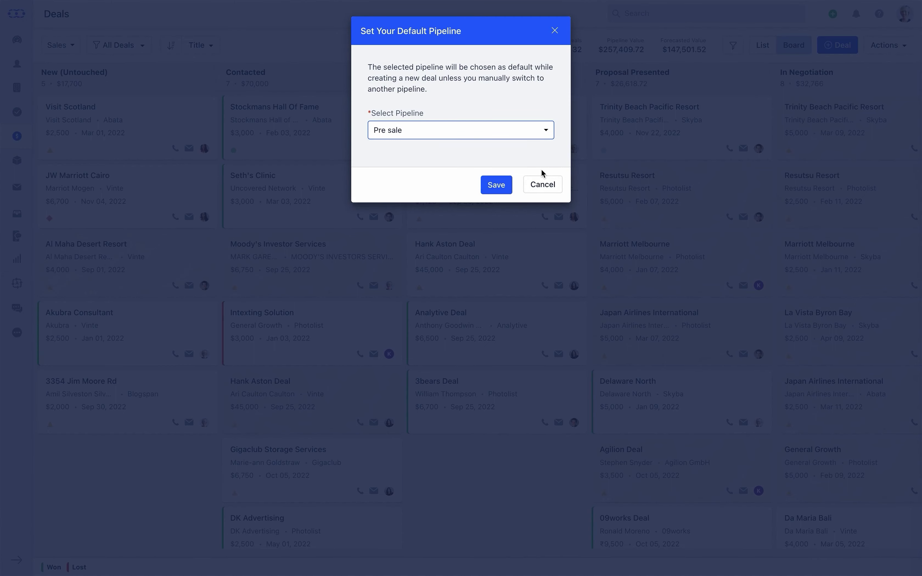
pyautogui.click(502, 187)
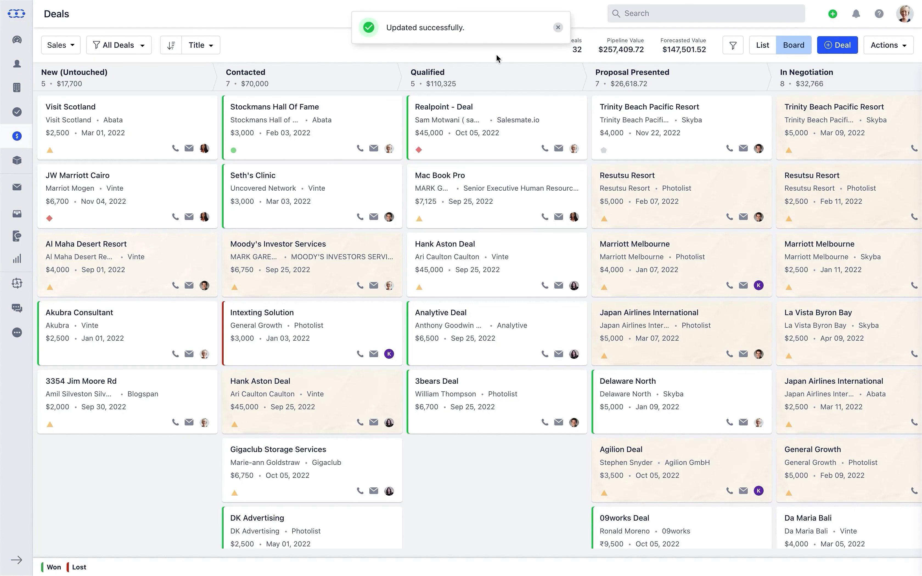
# Check in a Quick Add deal form that the pipeline defaults to Pre sale.
pyautogui.click(832, 14)
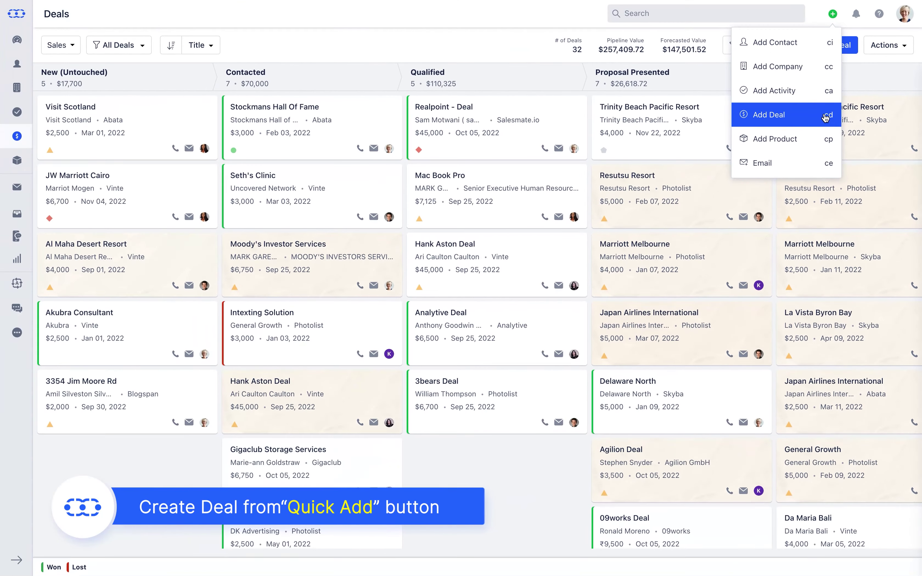
pyautogui.click(825, 117)
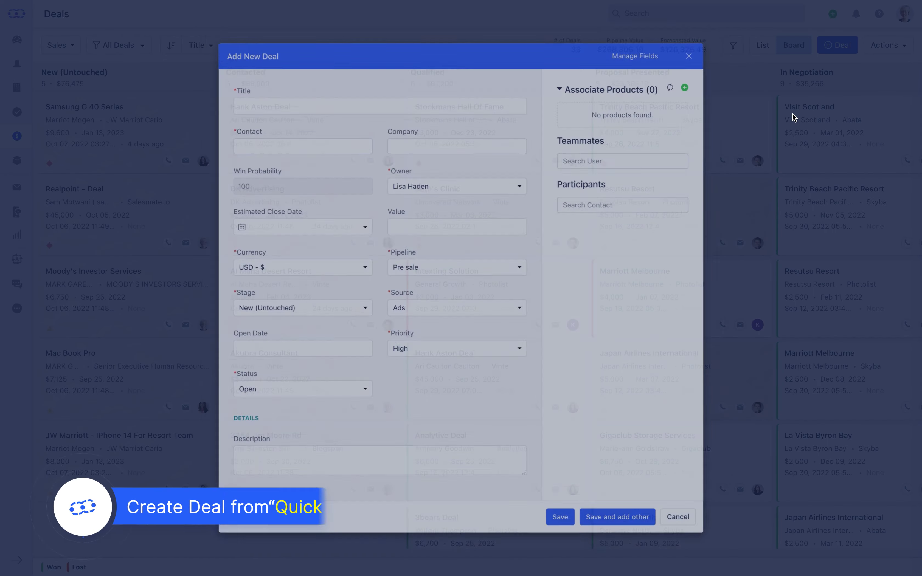
pyautogui.scroll(-1, 522, 273)
pyautogui.click(527, 222)
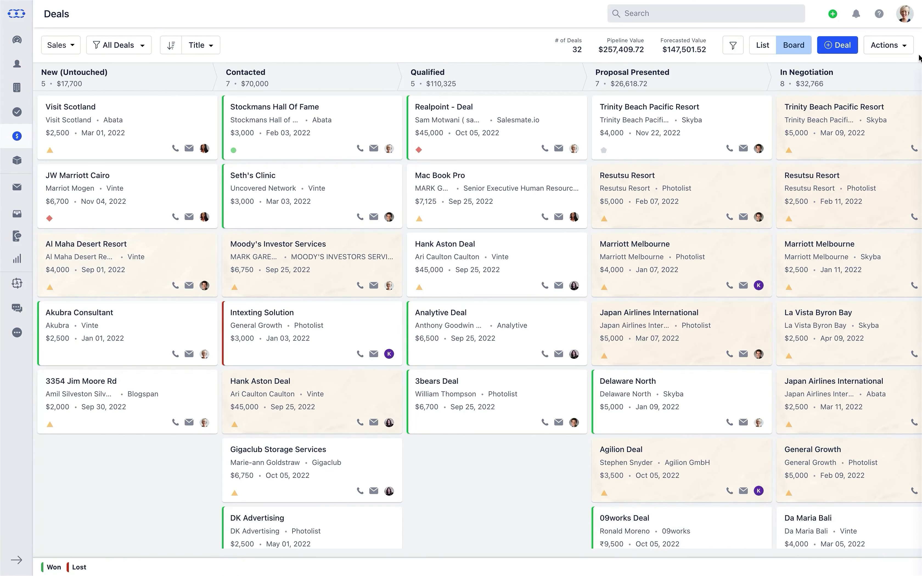
pyautogui.click(906, 49)
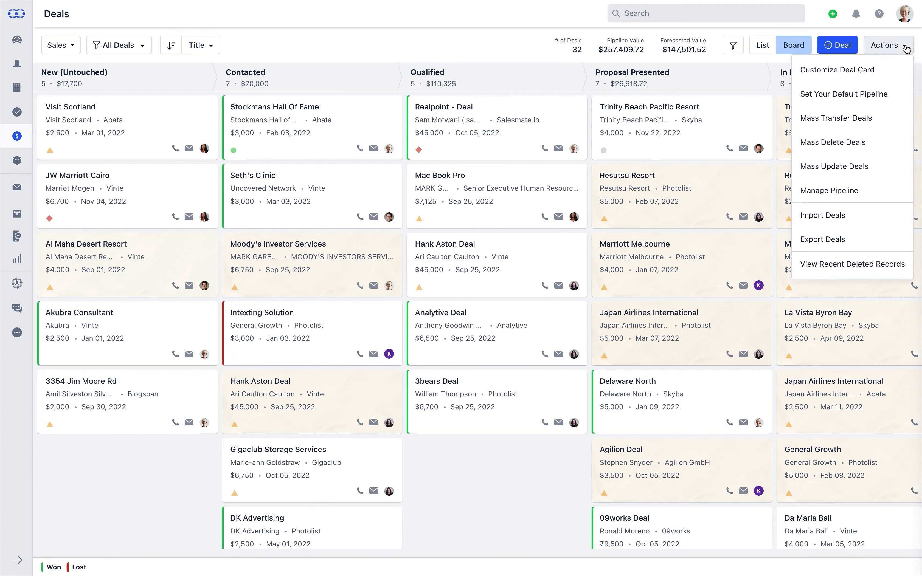
# Start Mass Transfer Deals and choose the user to receive the deals.
pyautogui.click(907, 121)
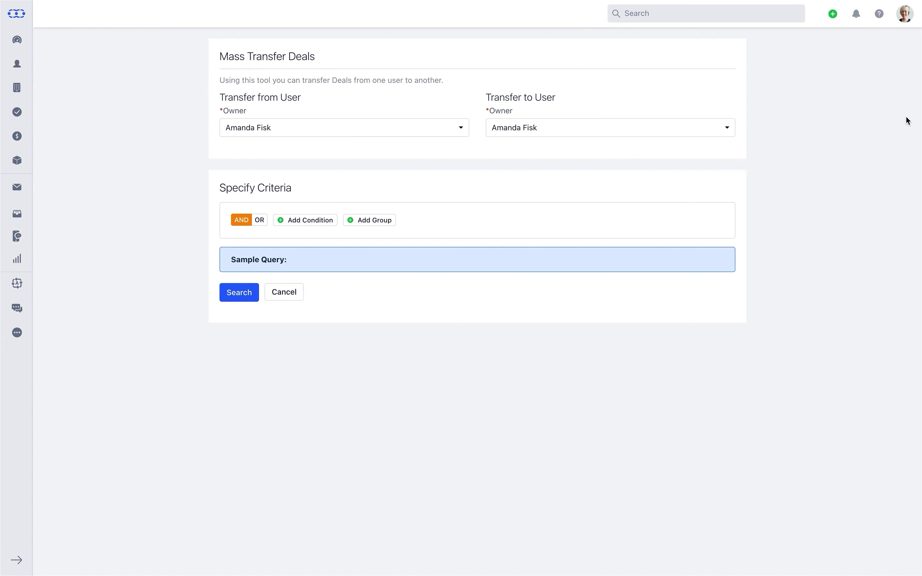
pyautogui.click(727, 128)
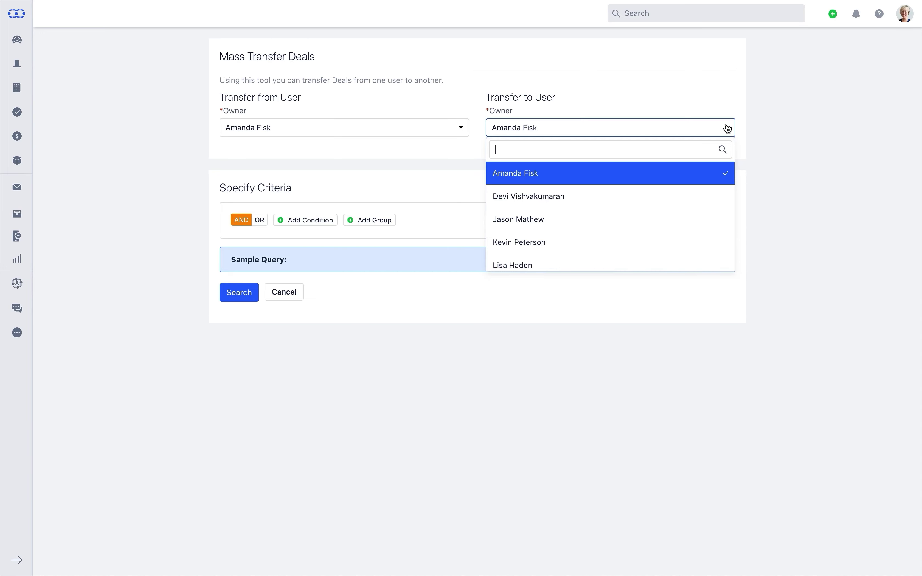
pyautogui.click(700, 218)
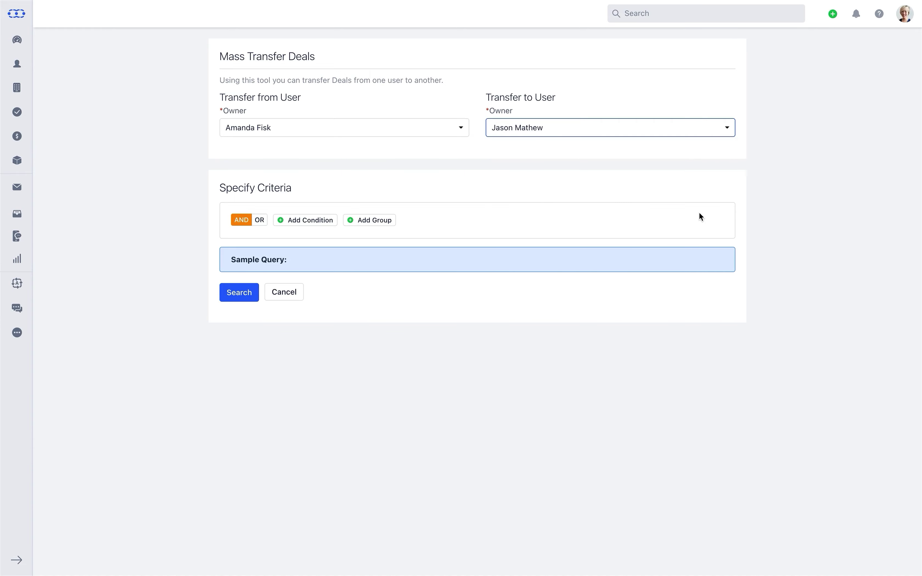
# Add the condition Company equals Photolist and search for matching deals.
pyautogui.click(308, 221)
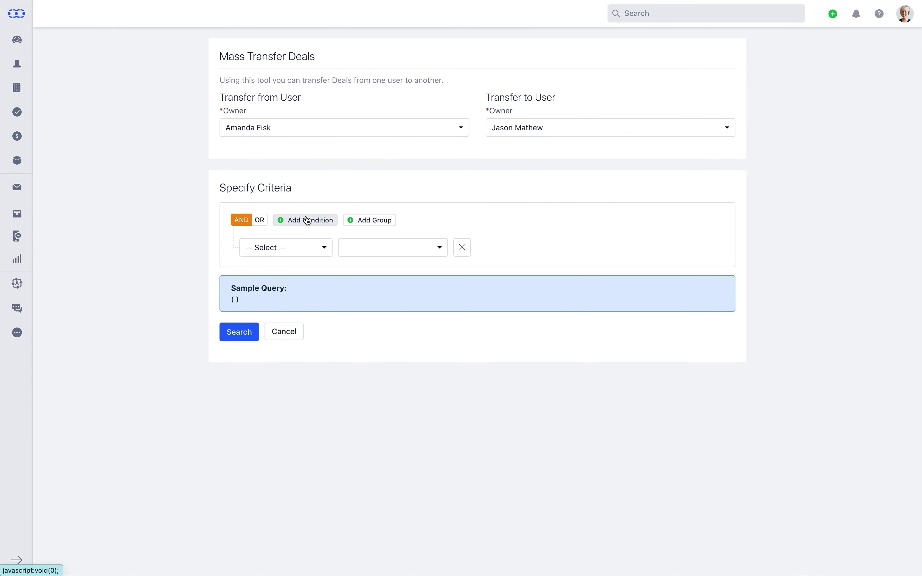
pyautogui.click(323, 247)
pyautogui.write('Com')
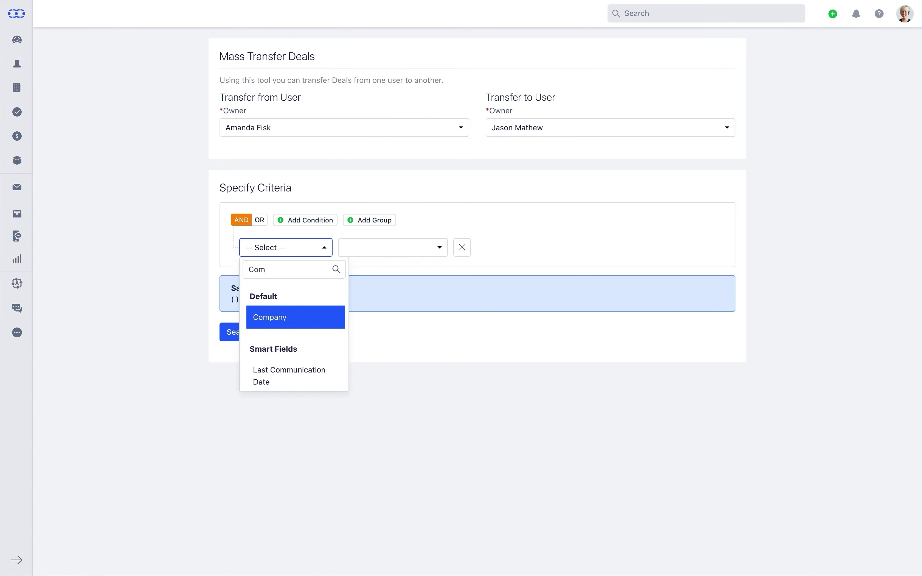
pyautogui.click(282, 325)
pyautogui.click(492, 248)
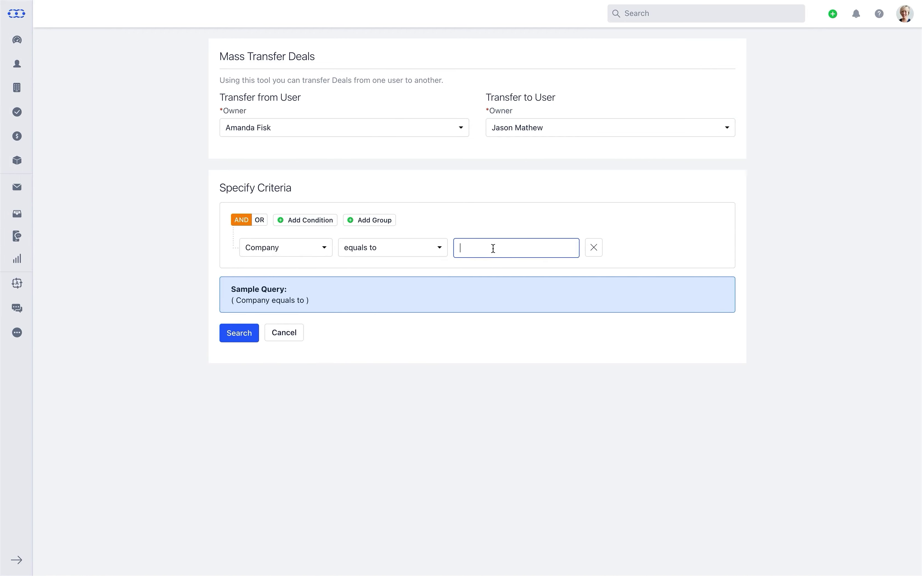
pyautogui.write('Photolist')
pyautogui.press('Return')
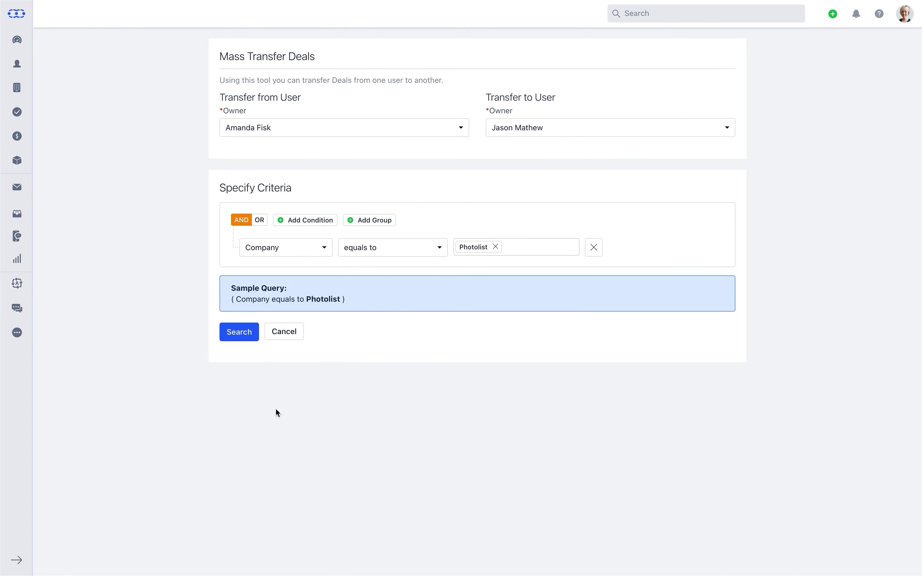
pyautogui.click(233, 334)
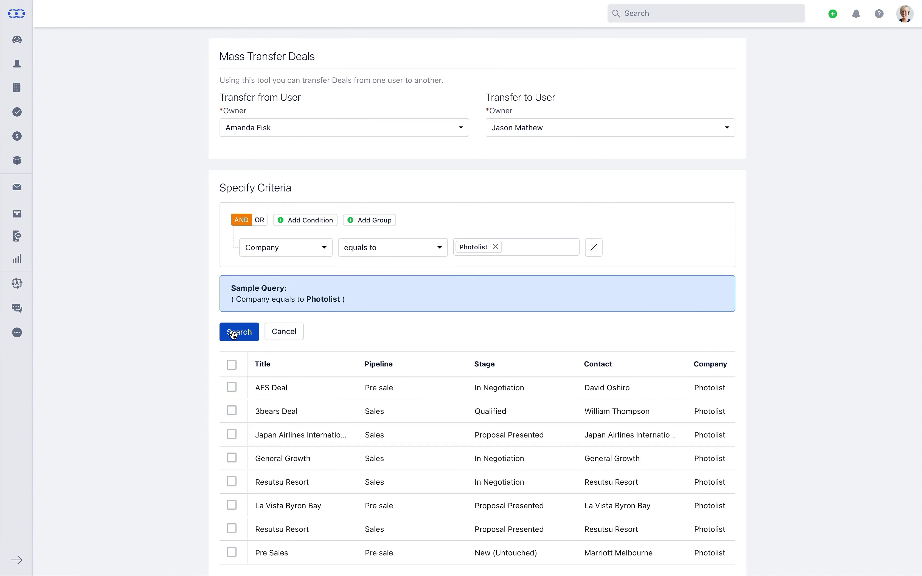
# Select all eight Photolist deals and confirm their transfer.
pyautogui.click(232, 366)
pyautogui.scroll(-6, 232, 369)
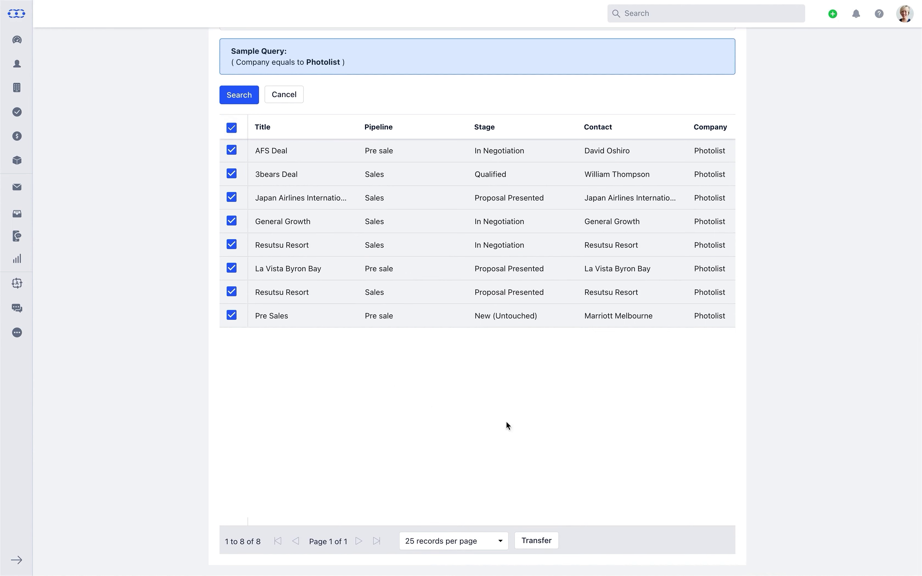
pyautogui.click(538, 544)
pyautogui.click(572, 301)
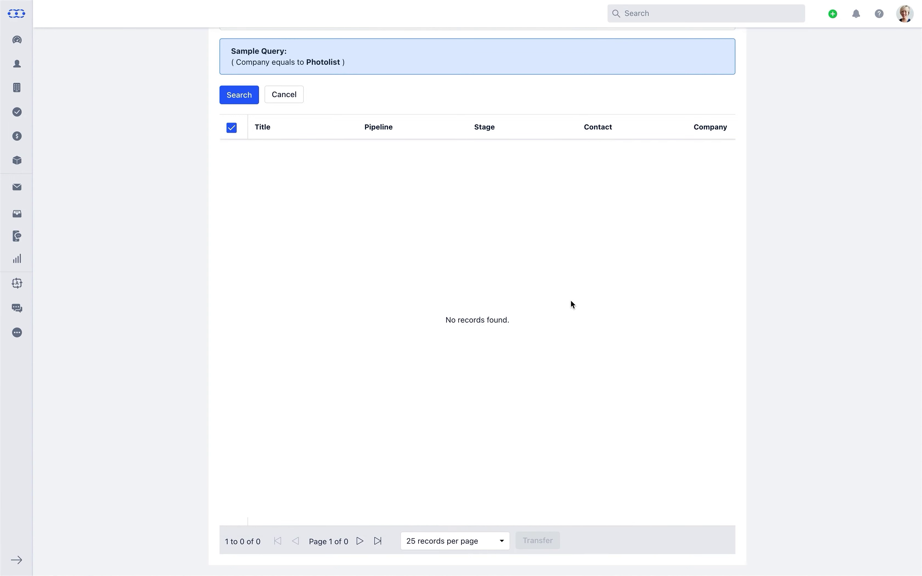
# From the Deals board, look at the Mass Delete Deals tool.
pyautogui.click(16, 136)
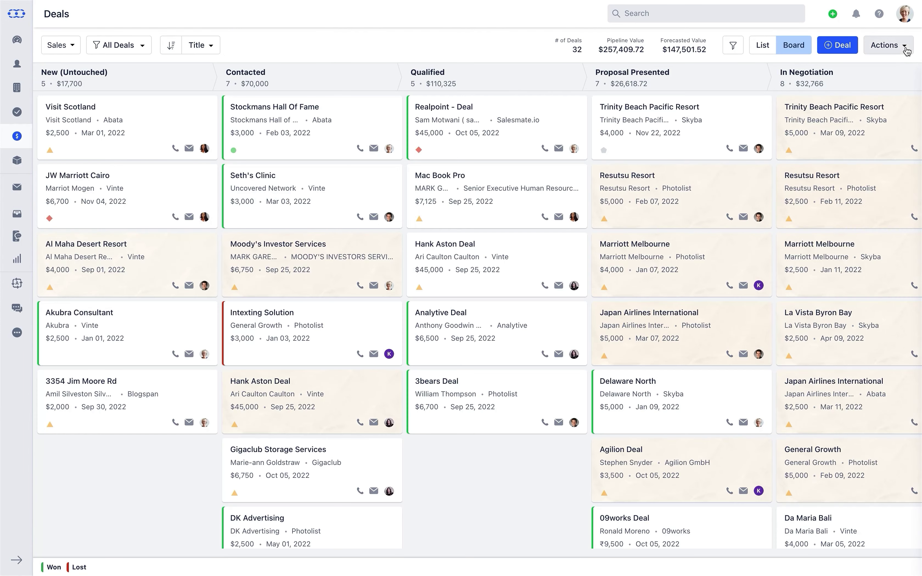
pyautogui.click(906, 48)
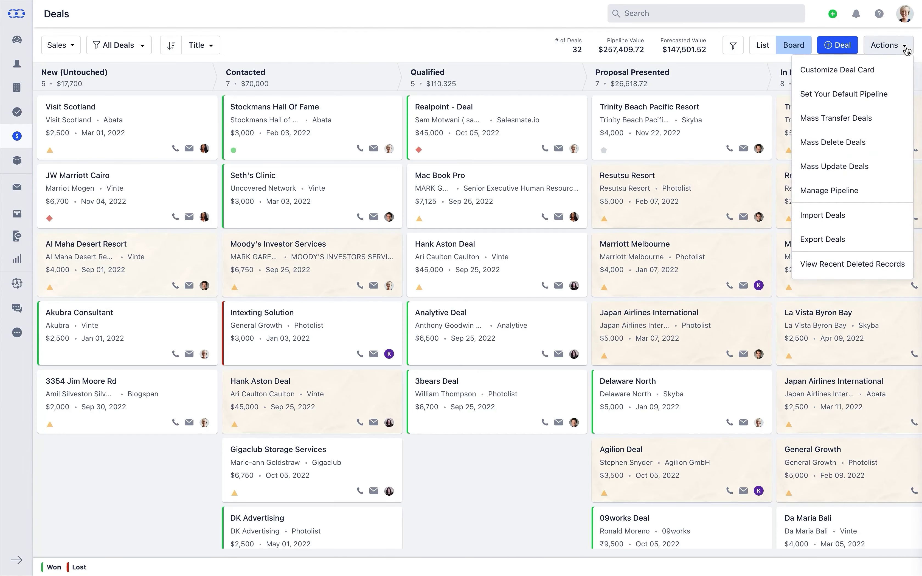
pyautogui.click(903, 142)
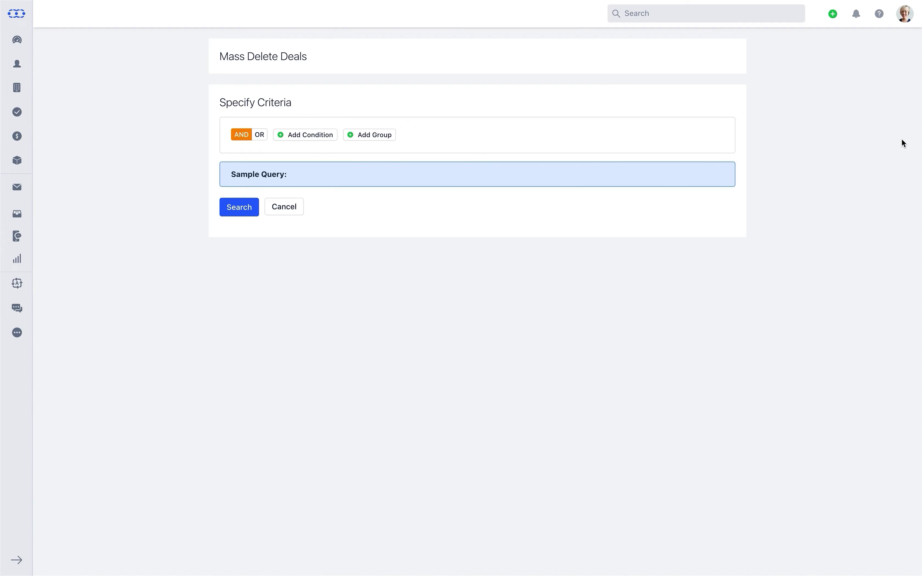
# Back on the Deals board, open Mass Update Deals from Actions.
pyautogui.click(27, 144)
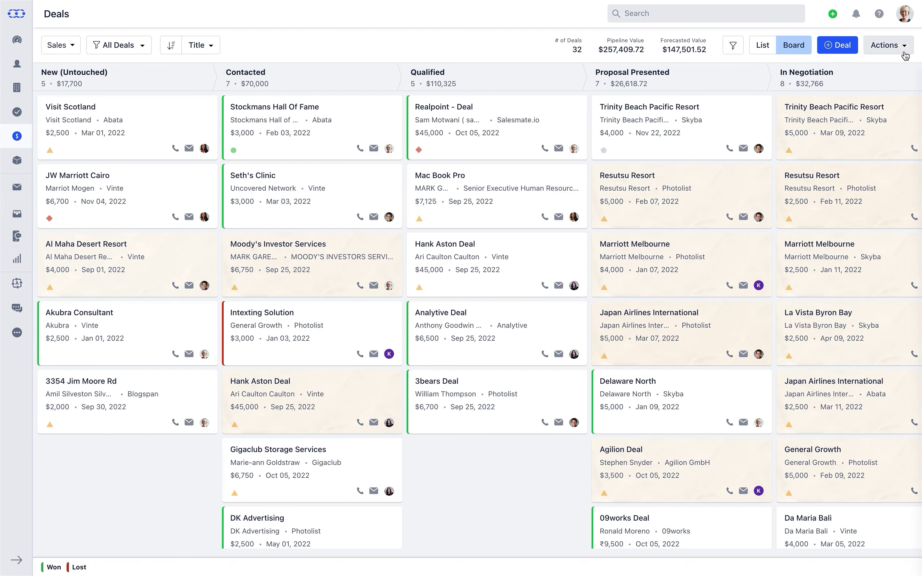
pyautogui.click(906, 56)
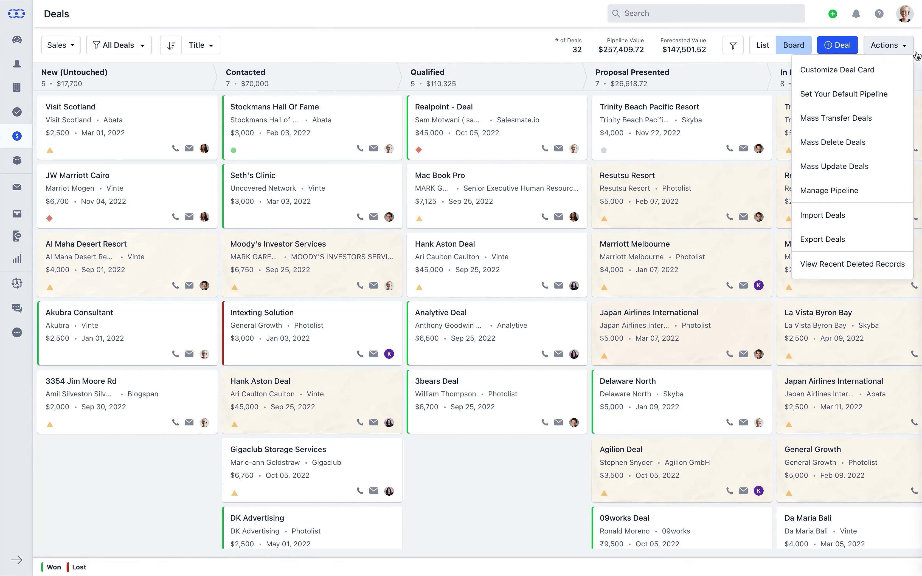
pyautogui.click(892, 167)
# Search for deals with the condition Company equals Photolist.
pyautogui.click(323, 164)
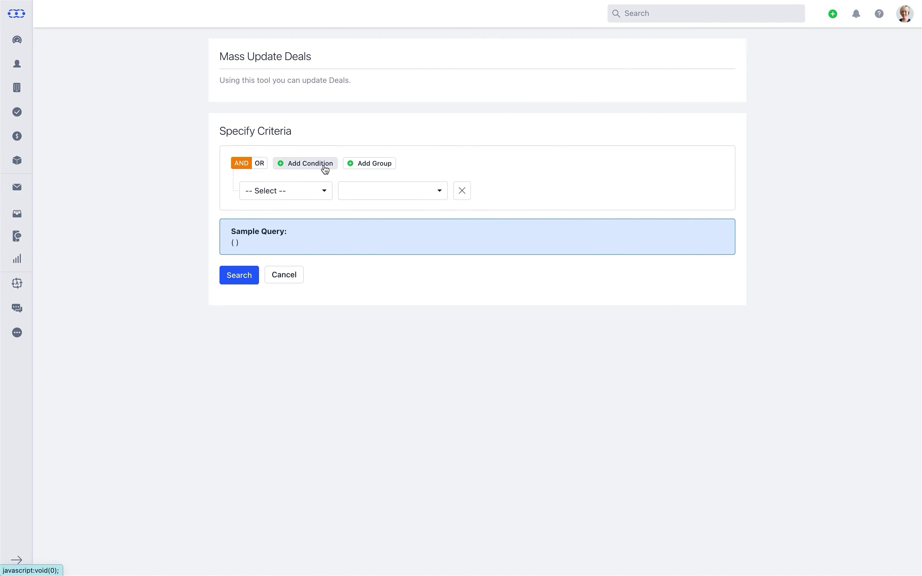
pyautogui.click(324, 192)
pyautogui.write('Compa')
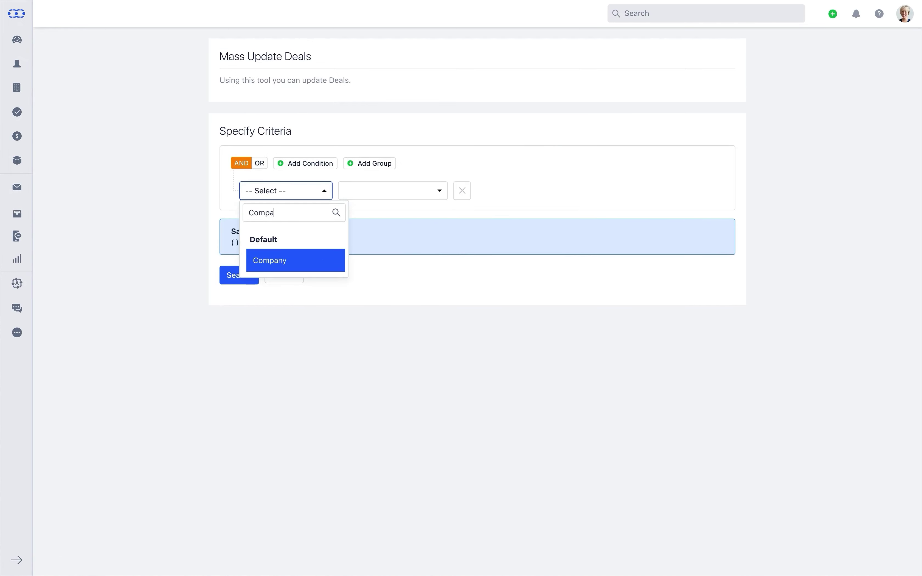
pyautogui.click(304, 256)
pyautogui.click(498, 194)
pyautogui.write('Photolist')
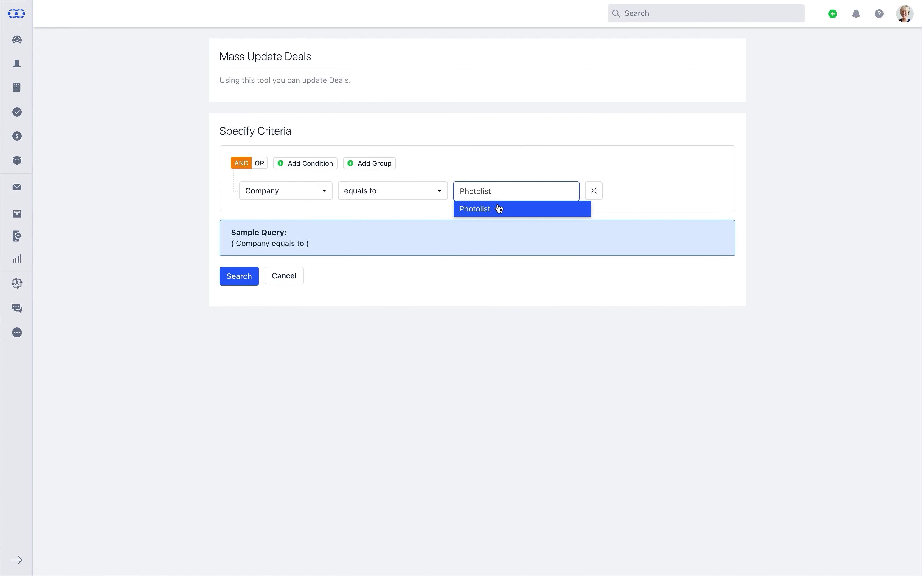
pyautogui.click(499, 208)
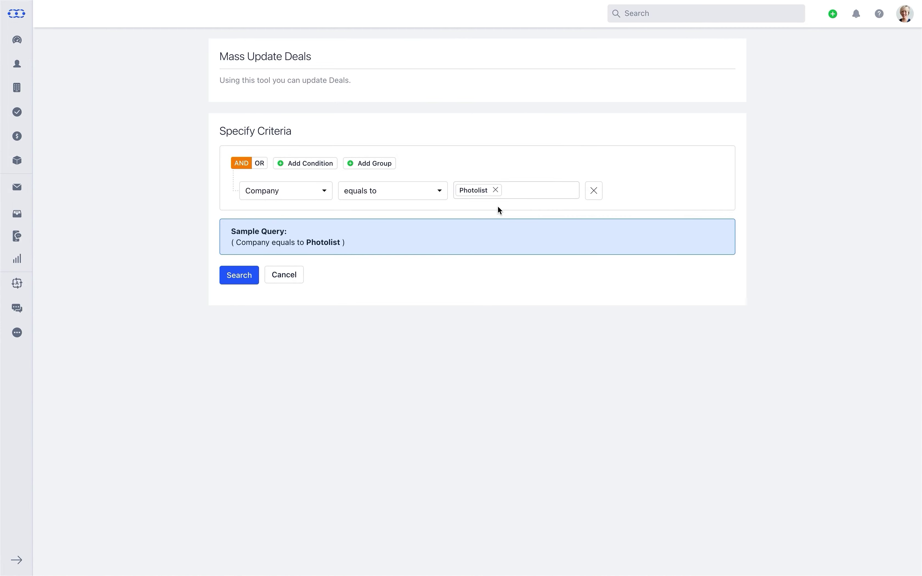
pyautogui.click(242, 276)
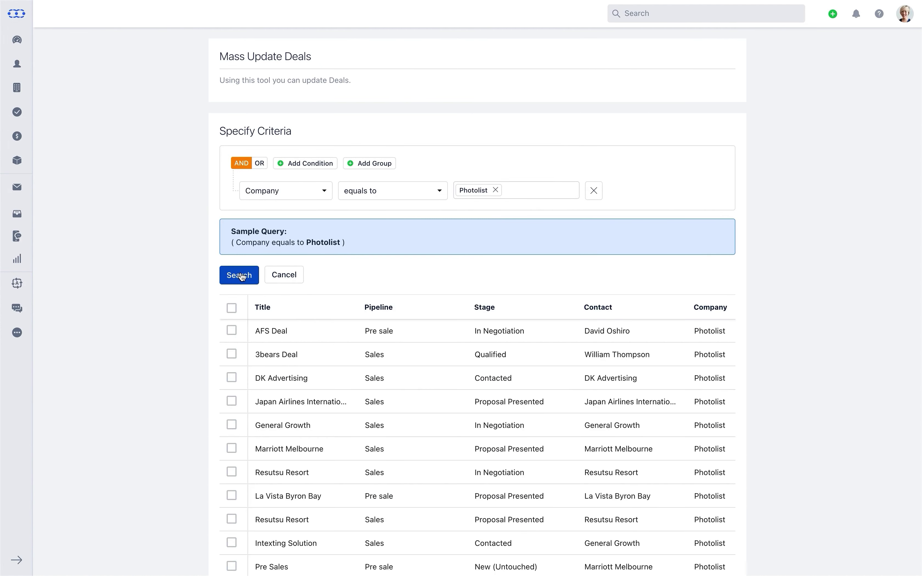
# Tick AFS Deal, DK Advertising and both Resutsu Resort deals.
pyautogui.click(232, 330)
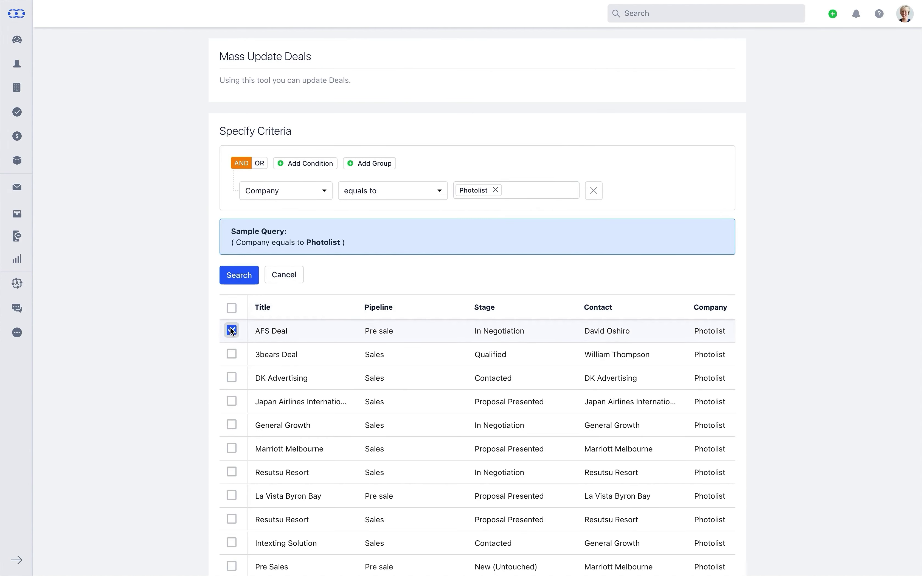
pyautogui.click(231, 377)
pyautogui.click(231, 472)
pyautogui.click(231, 519)
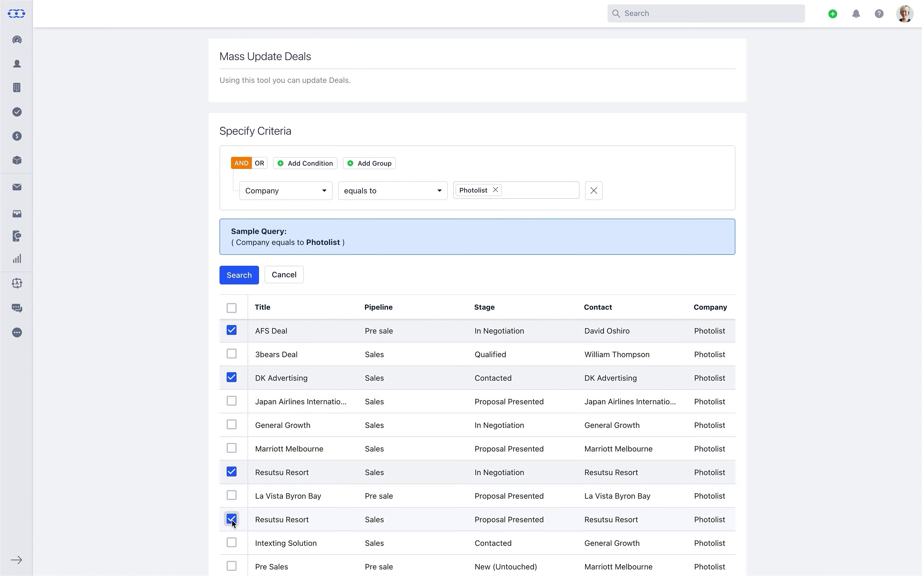
pyautogui.scroll(-5, 232, 519)
# Start updating the ticked deals, appending to the Tags field.
pyautogui.click(541, 540)
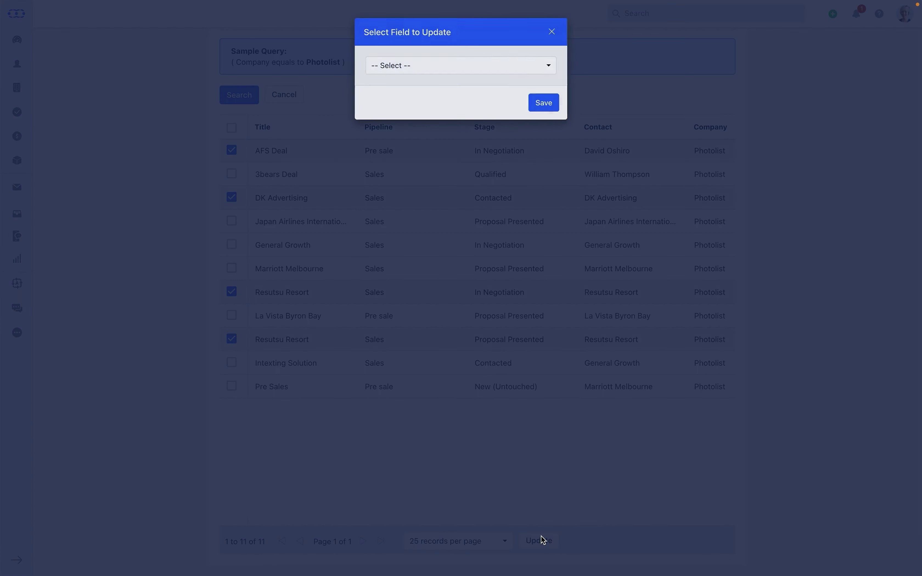
pyautogui.click(551, 66)
pyautogui.write('tag')
pyautogui.click(508, 115)
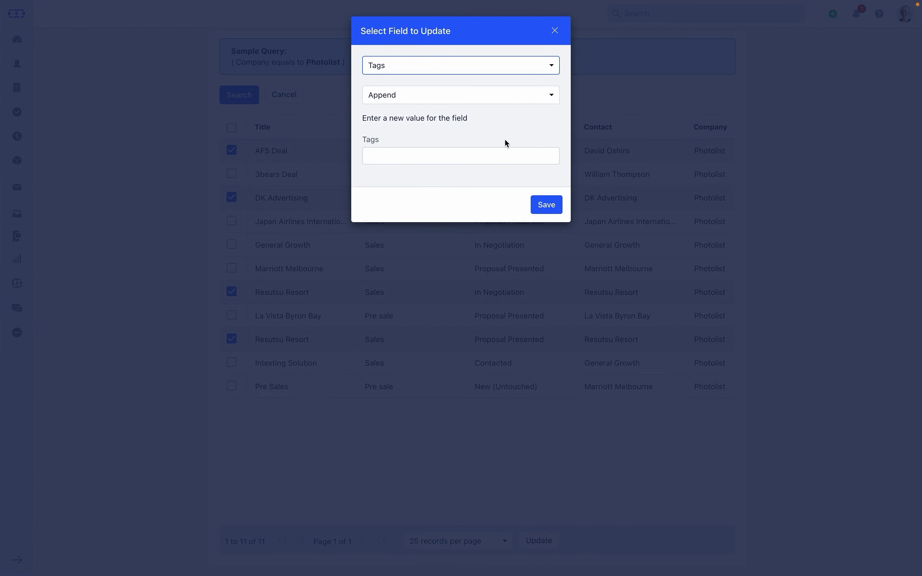